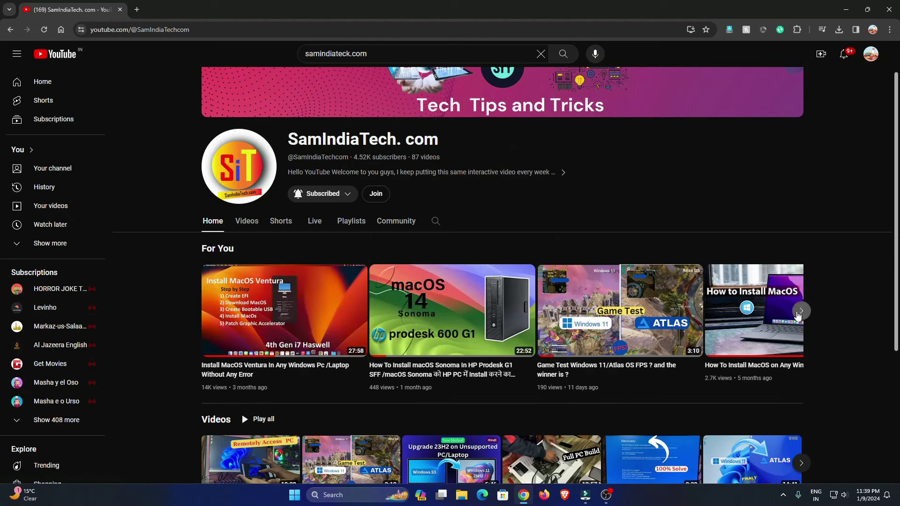
click(801, 311)
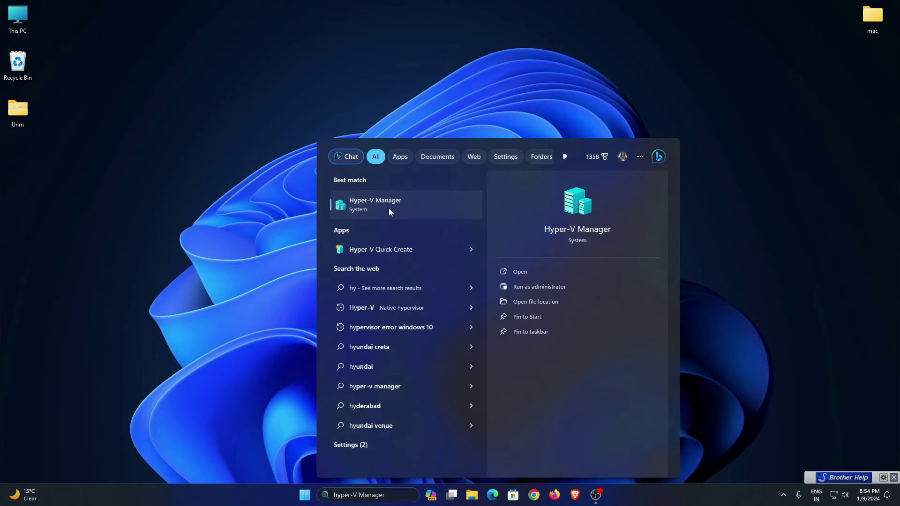
click(389, 211)
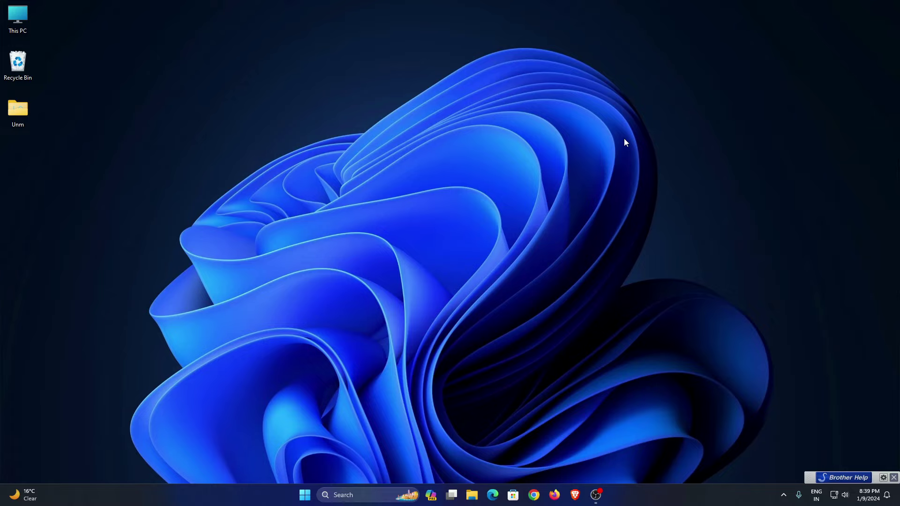
Step: Check the CPU's virtualization status on the Performance page of Task Manager
right_click(642, 495)
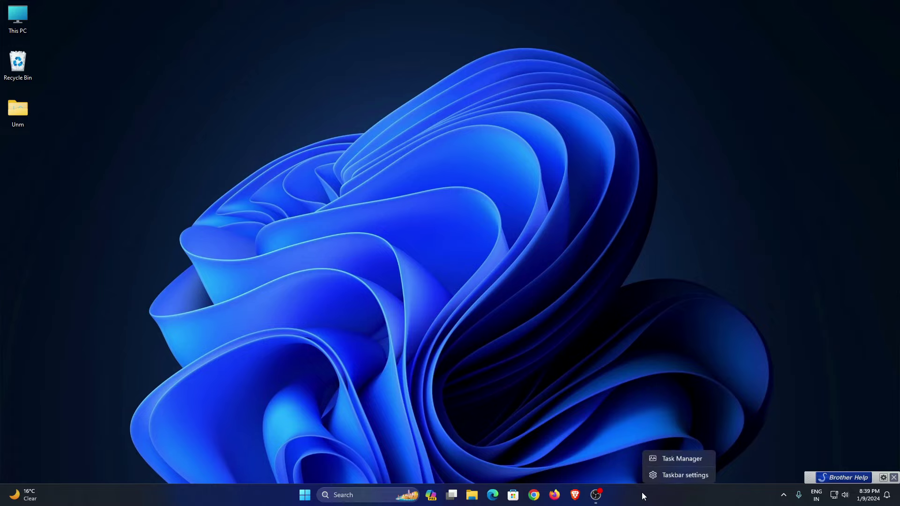
click(674, 458)
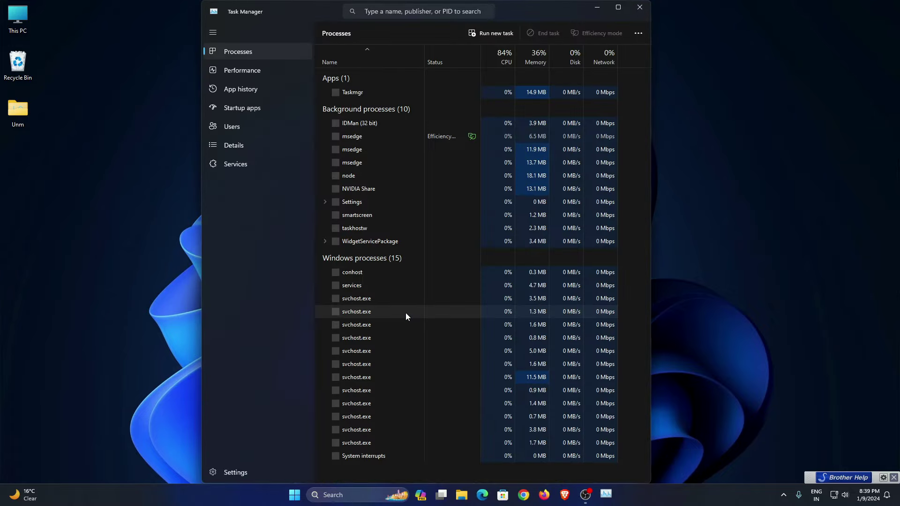
click(233, 68)
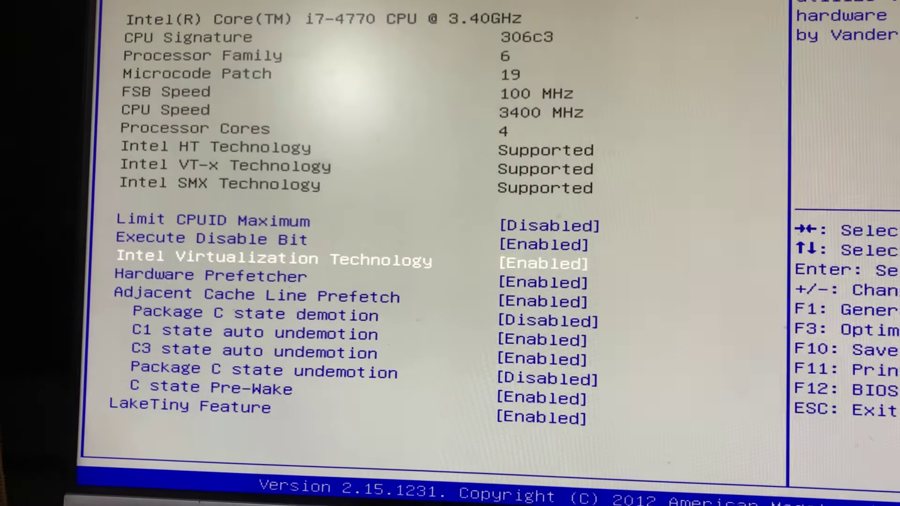
key(Return)
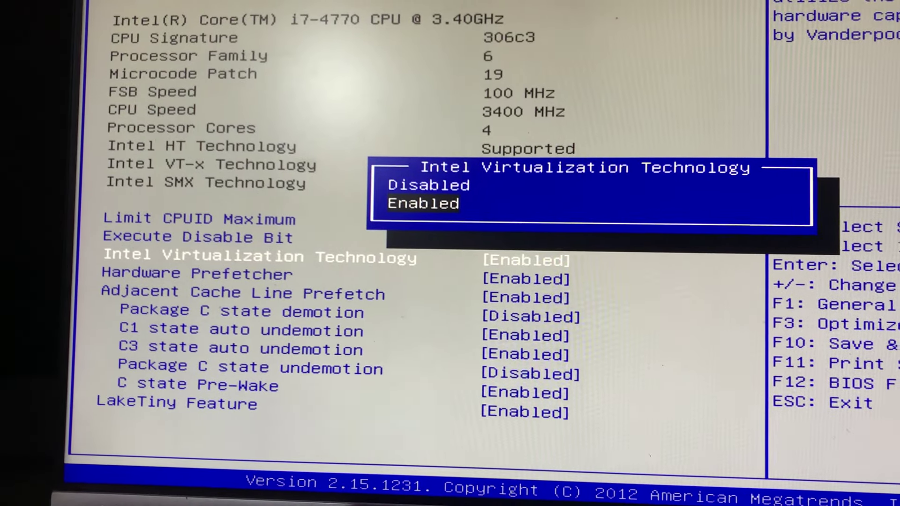
key(Up)
key(Return)
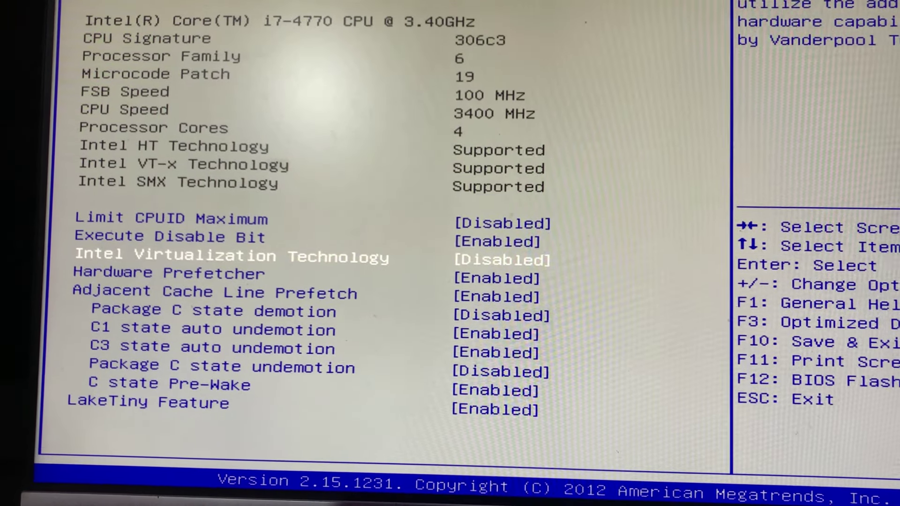
key(Return)
key(Down)
key(Return)
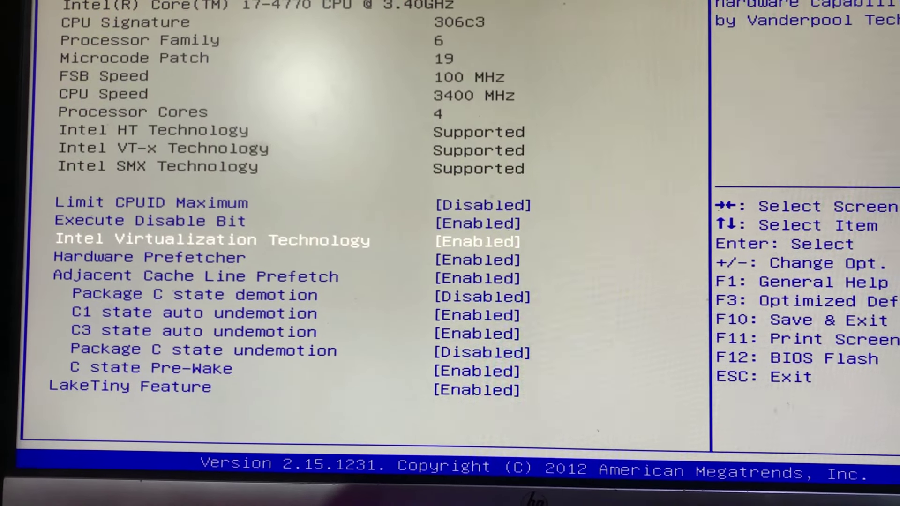
key(F10)
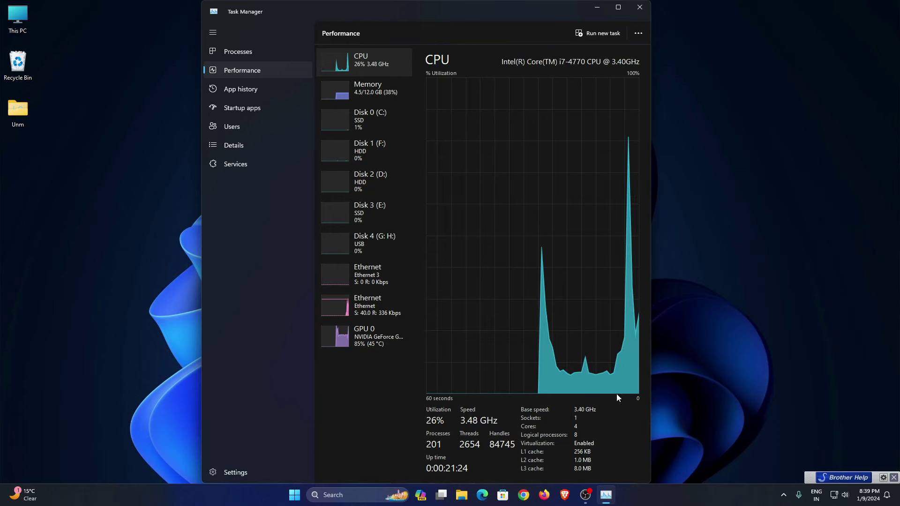
Step: Close Task Manager and open the Turn Windows features on or off dialog
click(646, 6)
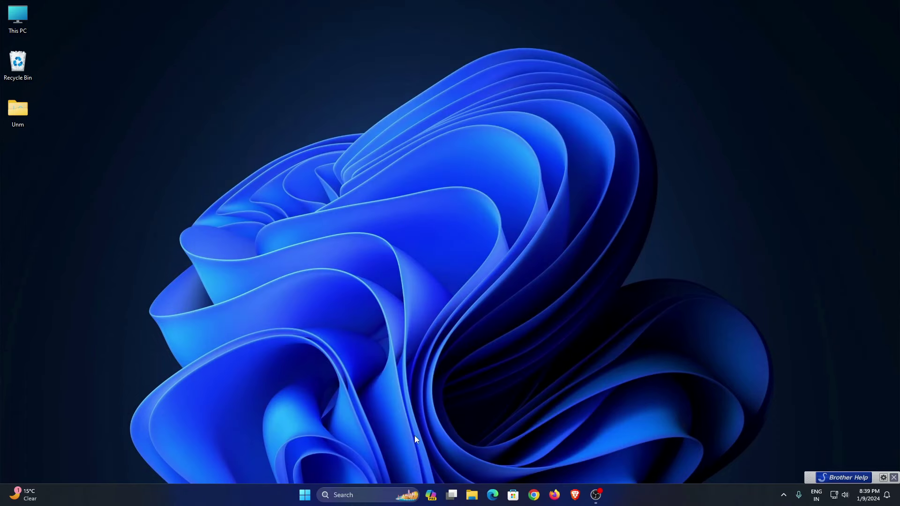
click(370, 495)
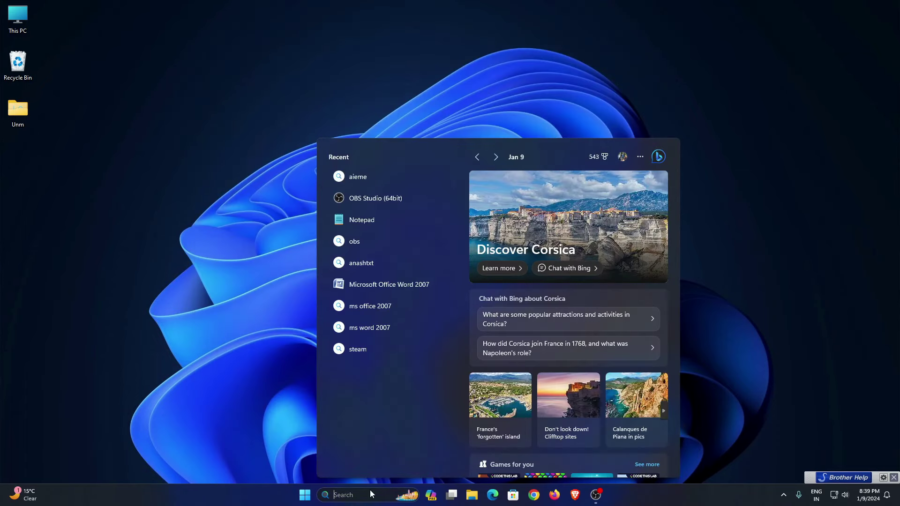
text(turn)
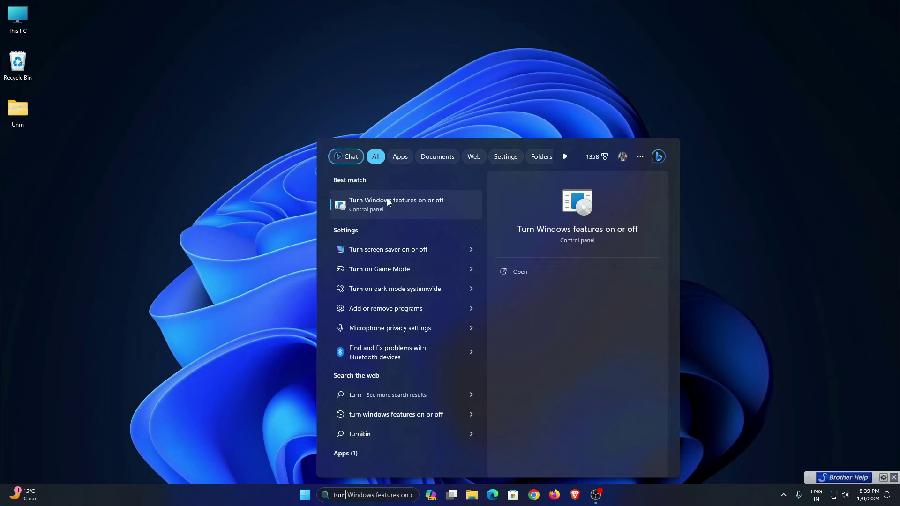
click(385, 212)
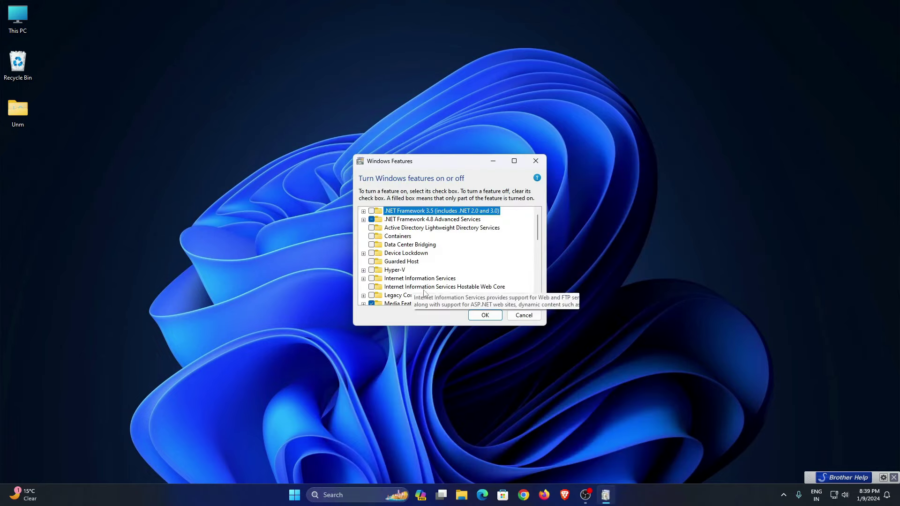
Step: Enable the Hyper-V, Virtual Machine Platform and Windows Hypervisor Platform features, and restart the PC to finish installing them
click(372, 270)
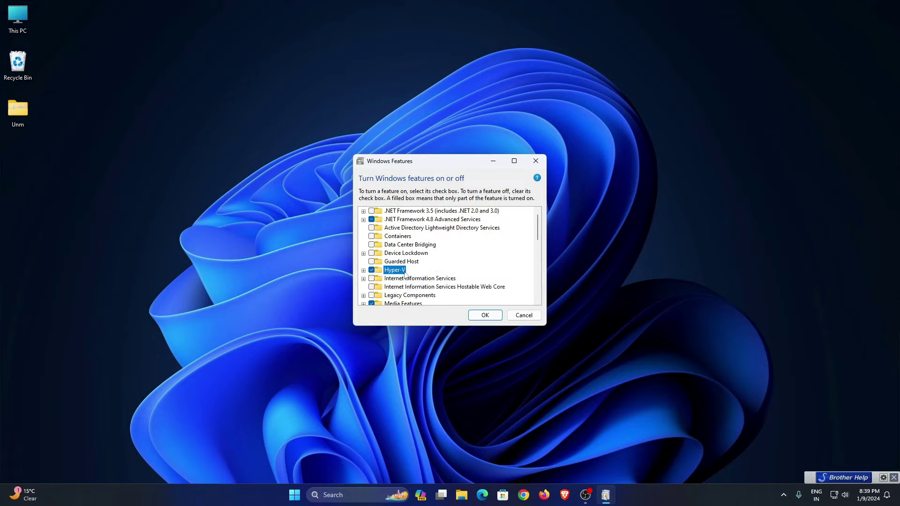
scroll(405, 275, down, 5)
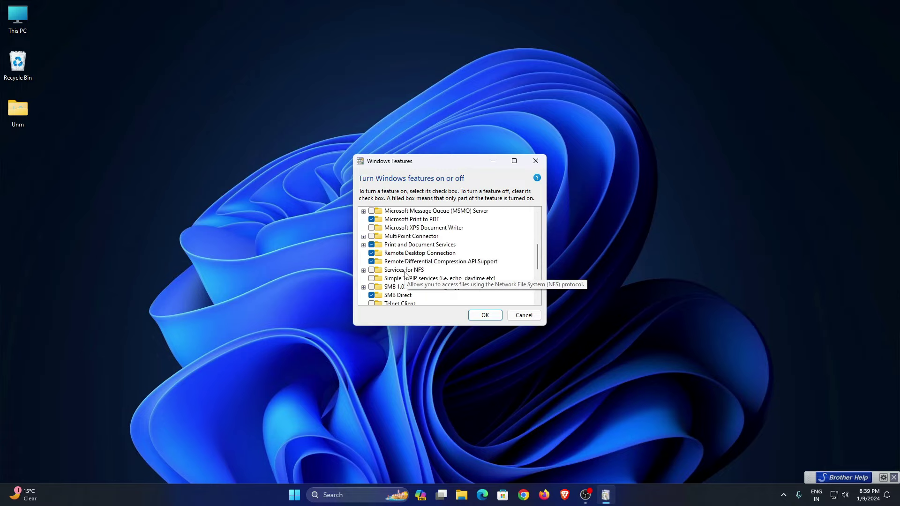
scroll(405, 275, down, 2)
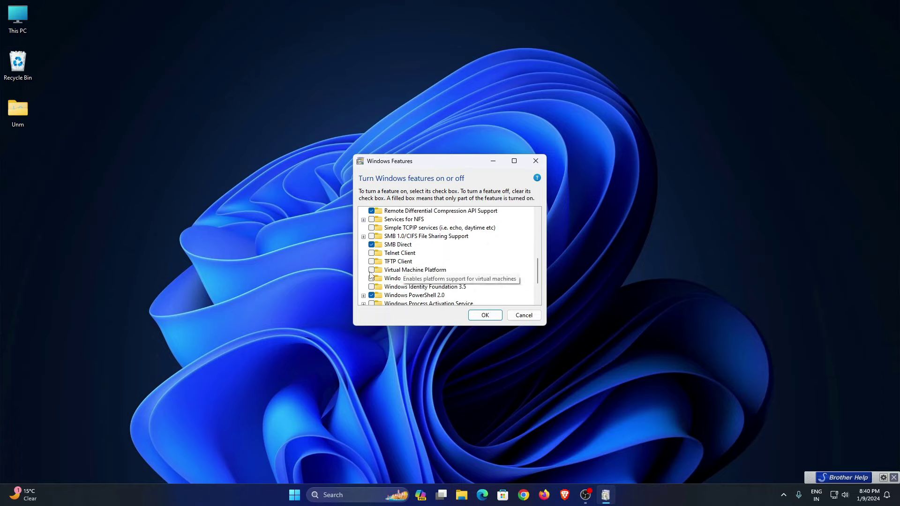
click(370, 270)
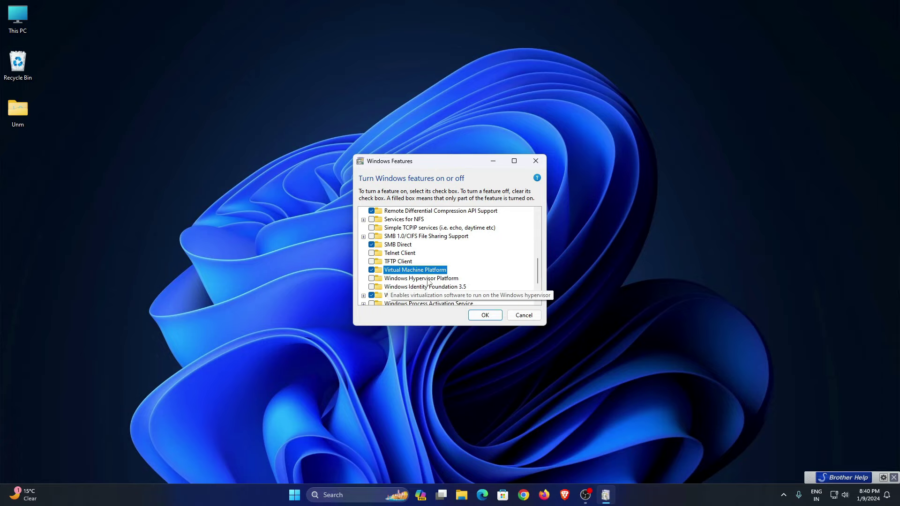
click(371, 279)
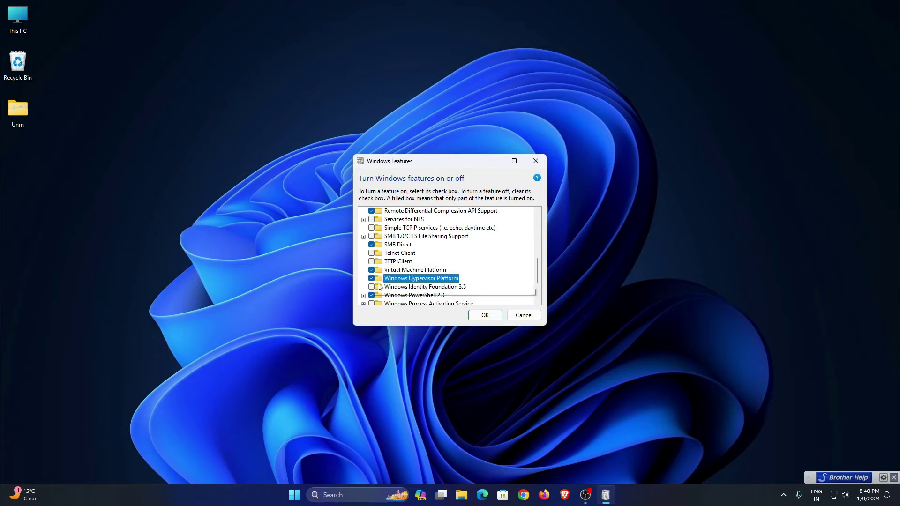
click(483, 316)
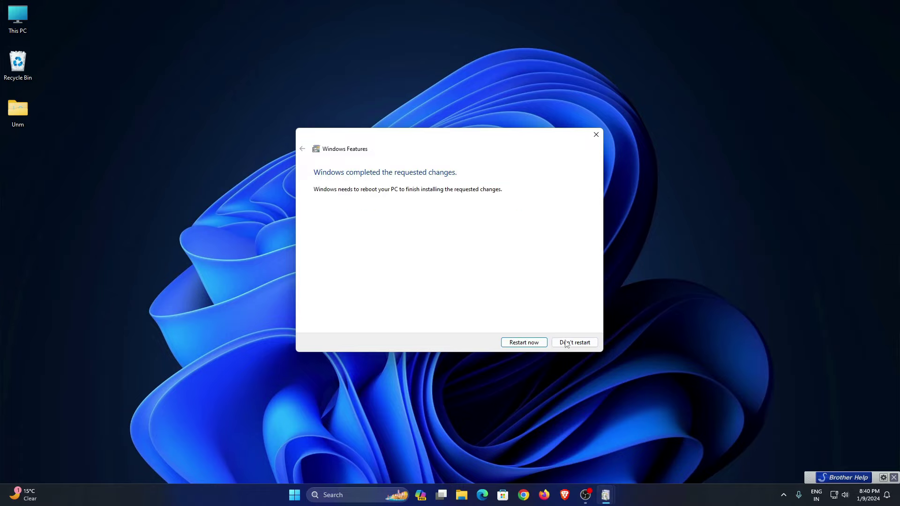
click(519, 343)
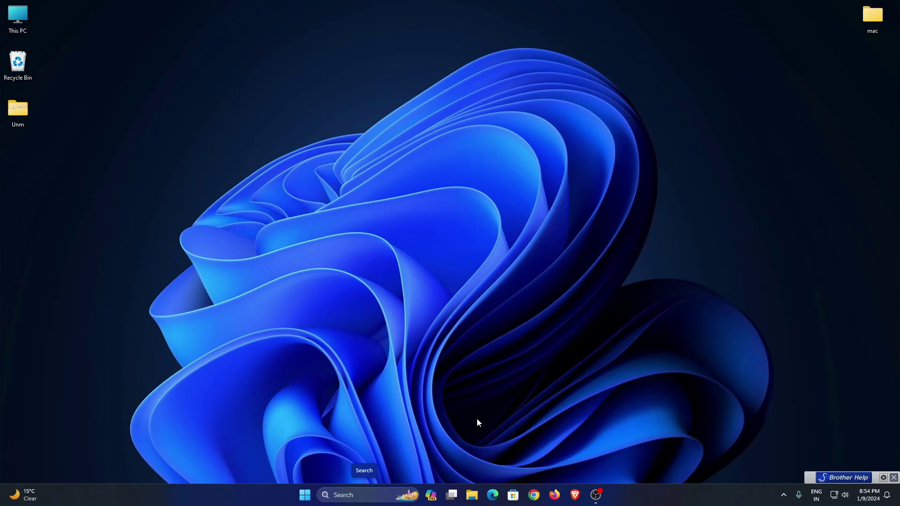
Step: Search Windows for Hyper-V Manager and open it
click(379, 492)
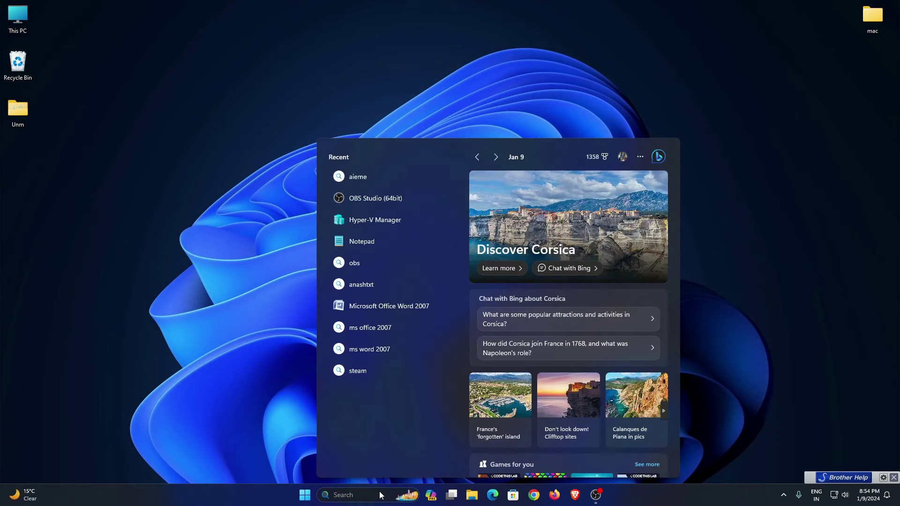
text(hyper-V Manager)
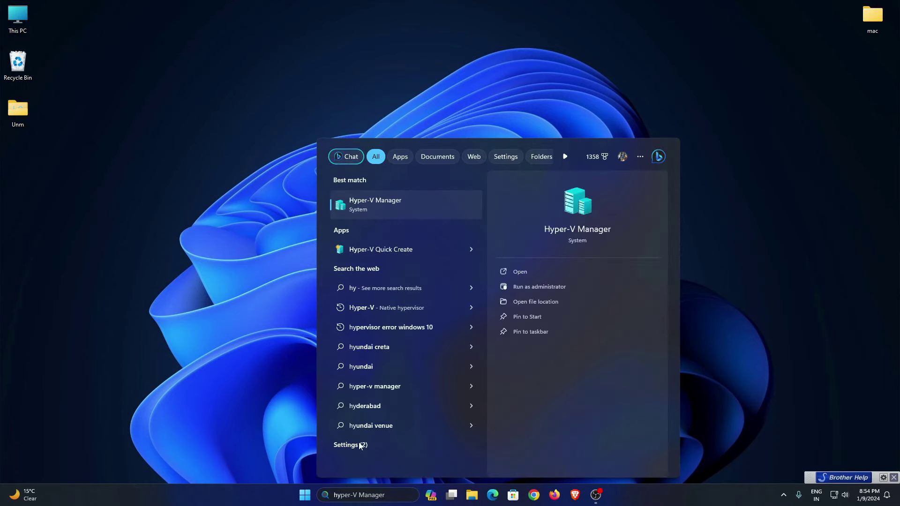
click(388, 210)
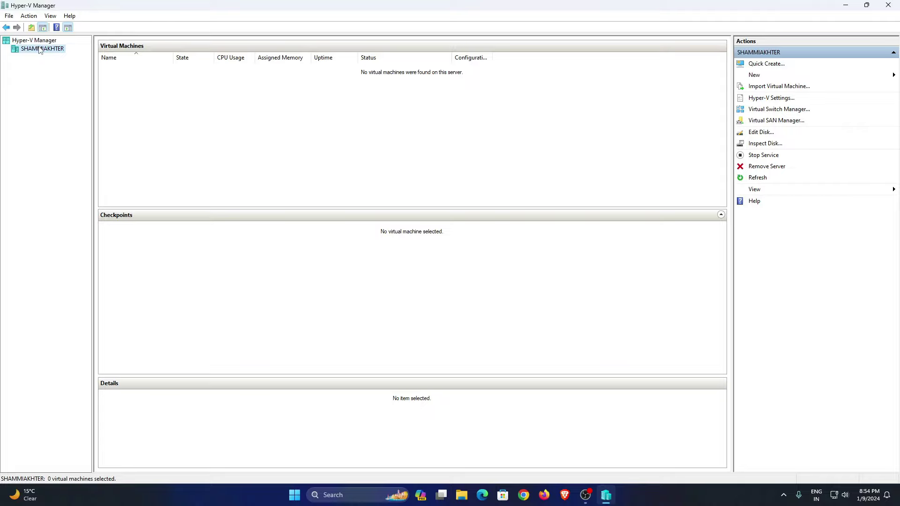
Step: Start a new virtual machine with a custom configuration and name it MacOS
click(755, 76)
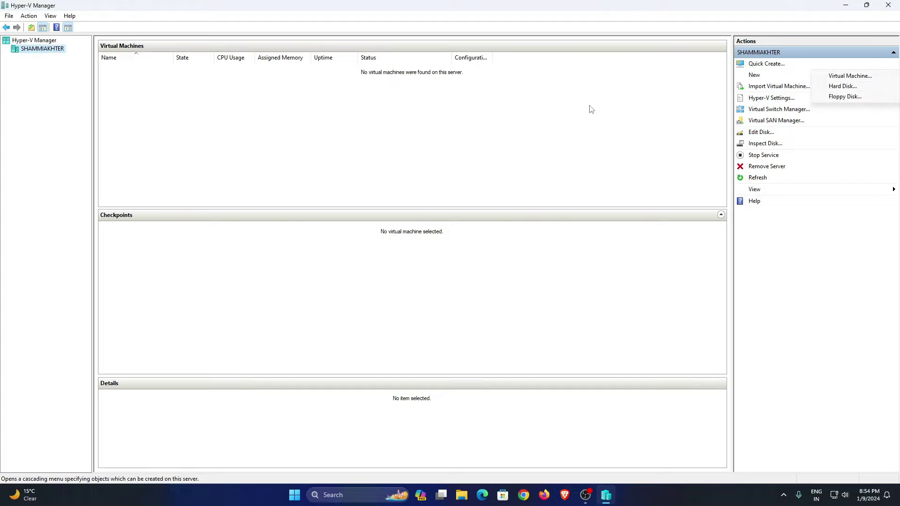
click(860, 77)
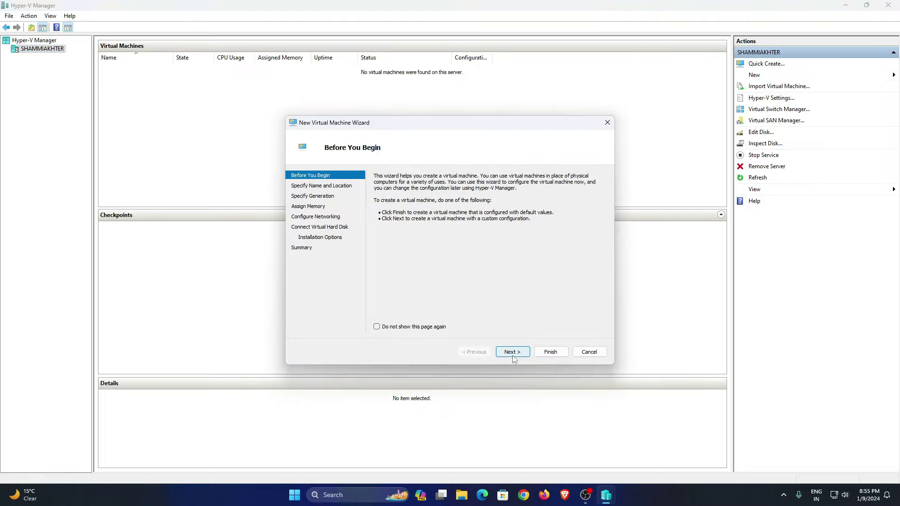
click(513, 352)
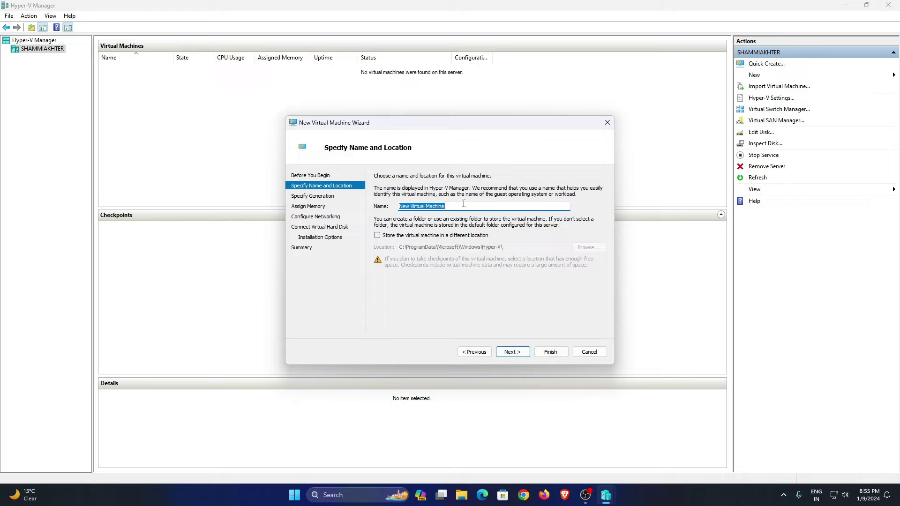
text(MacOS)
click(512, 351)
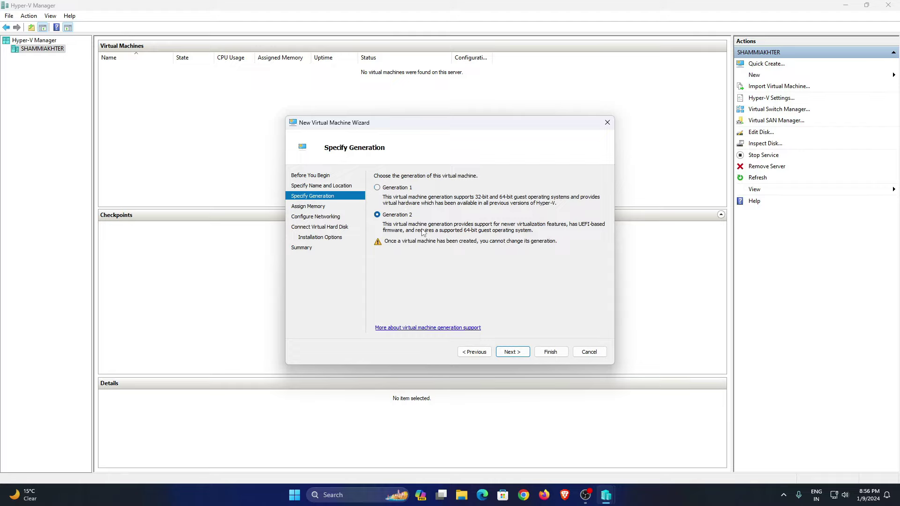
Step: Use Generation 2 for the virtual machine and set its startup memory to 8000 MB
click(512, 352)
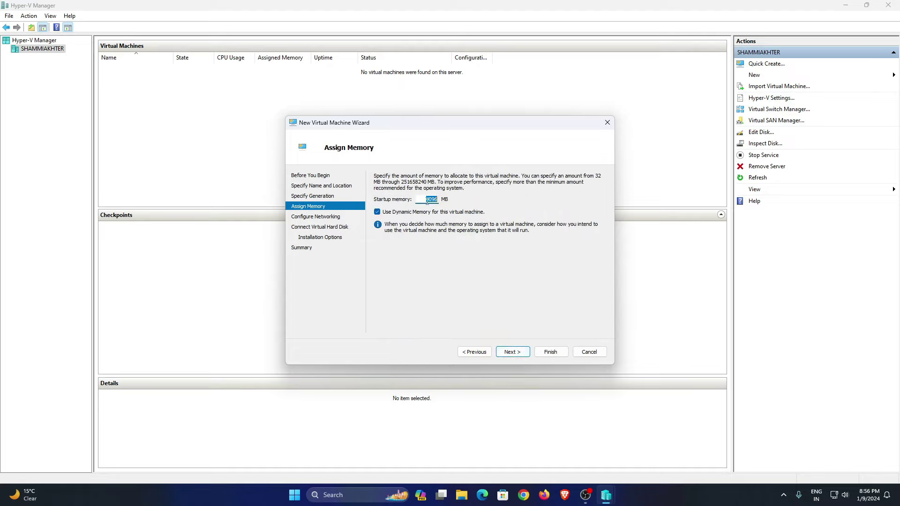
text(8000)
click(509, 351)
Step: Connect the virtual machine's network adapter to Default Switch
click(427, 195)
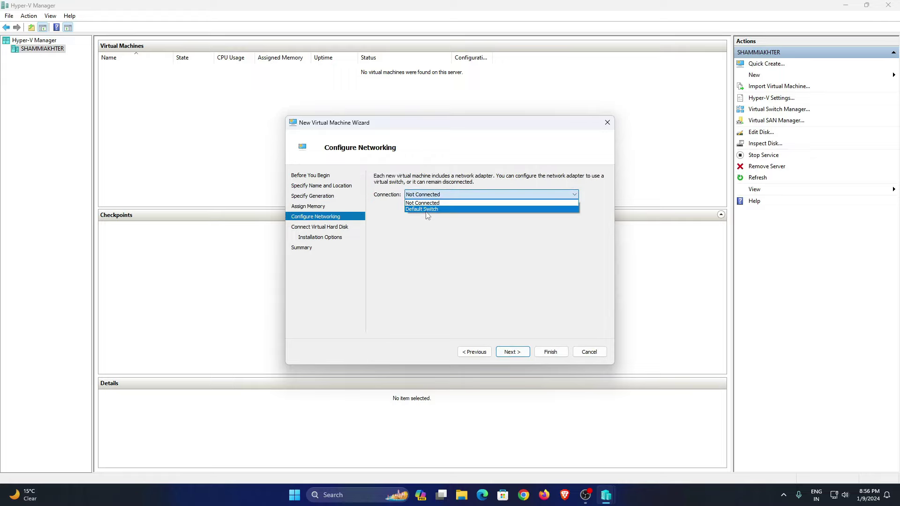
click(427, 209)
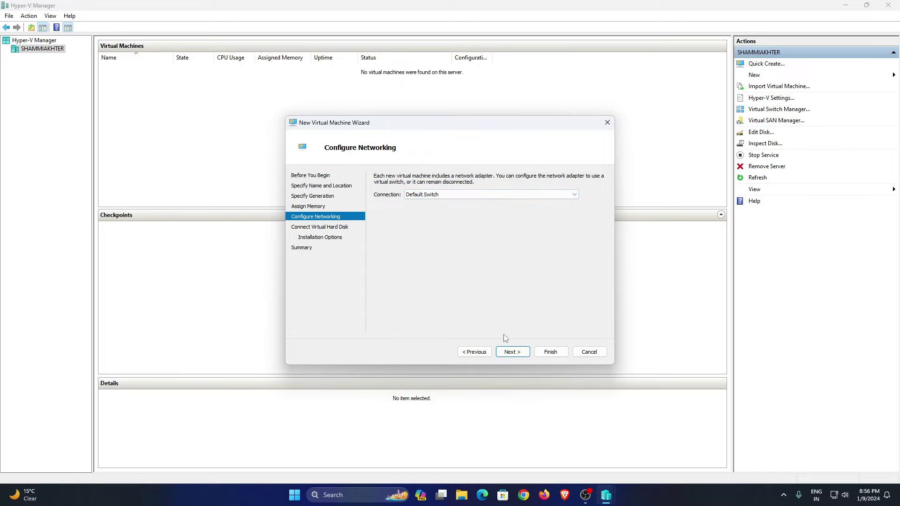
click(511, 352)
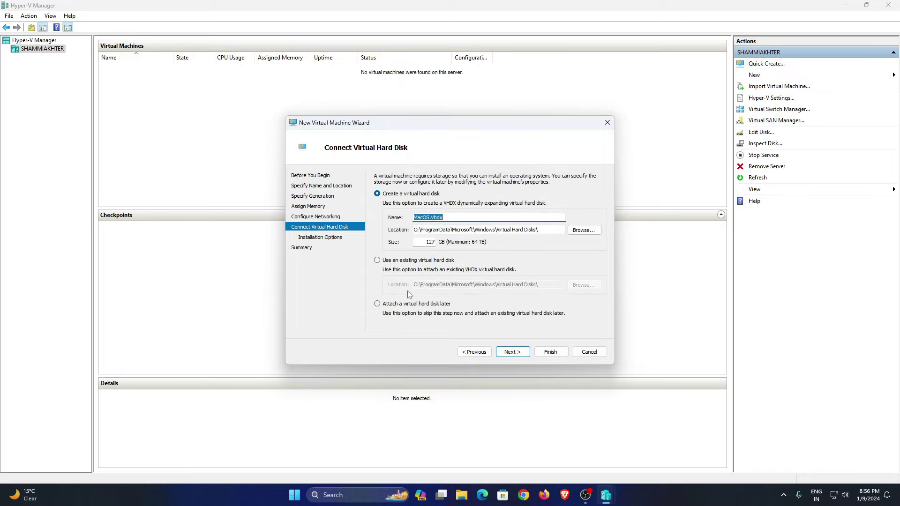
Step: Create a folder named MacOS on Local Disk (C:) and choose it as the new virtual hard disk's location
click(582, 232)
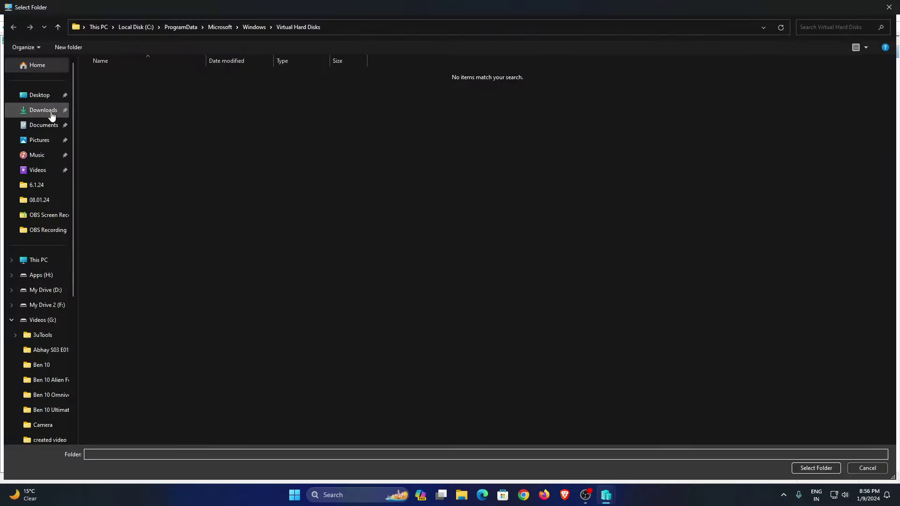
click(41, 264)
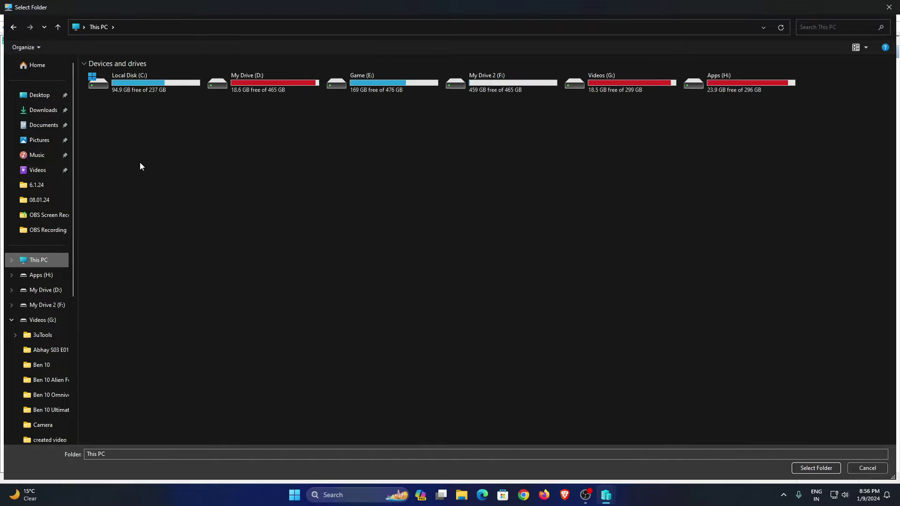
double_click(127, 78)
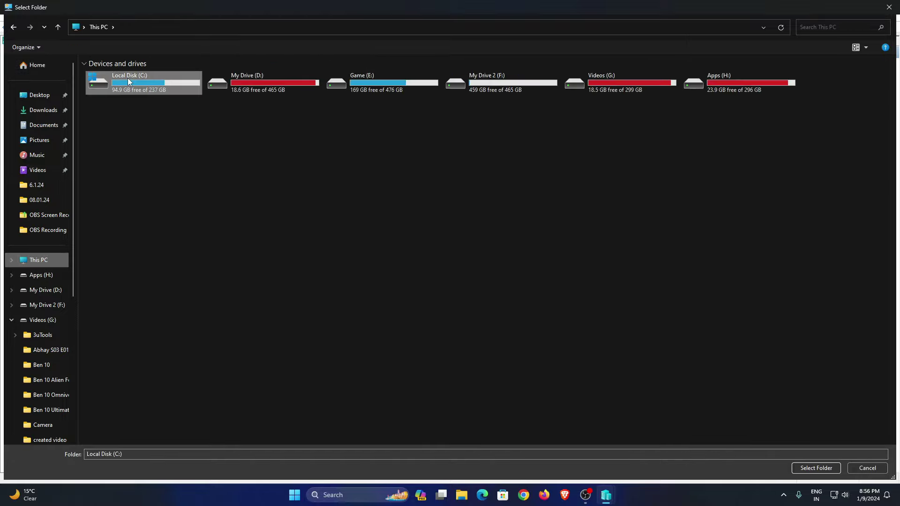
right_click(127, 252)
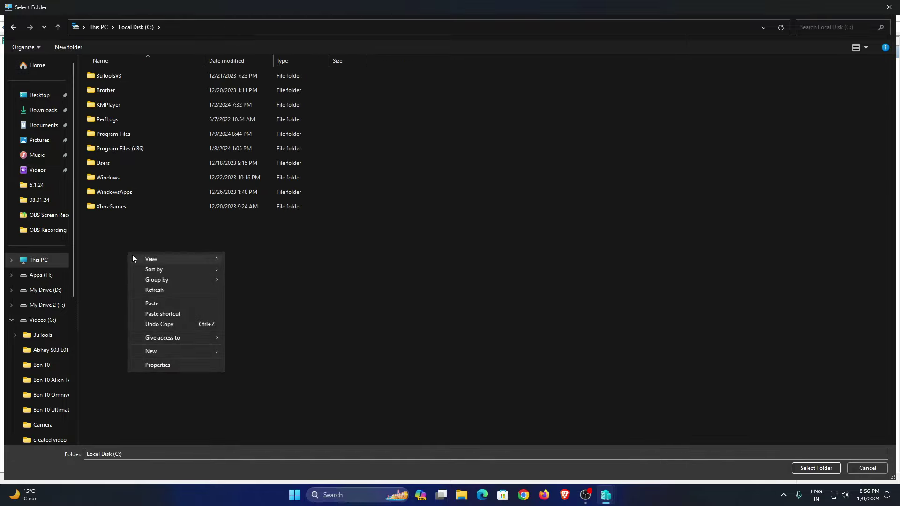
click(76, 48)
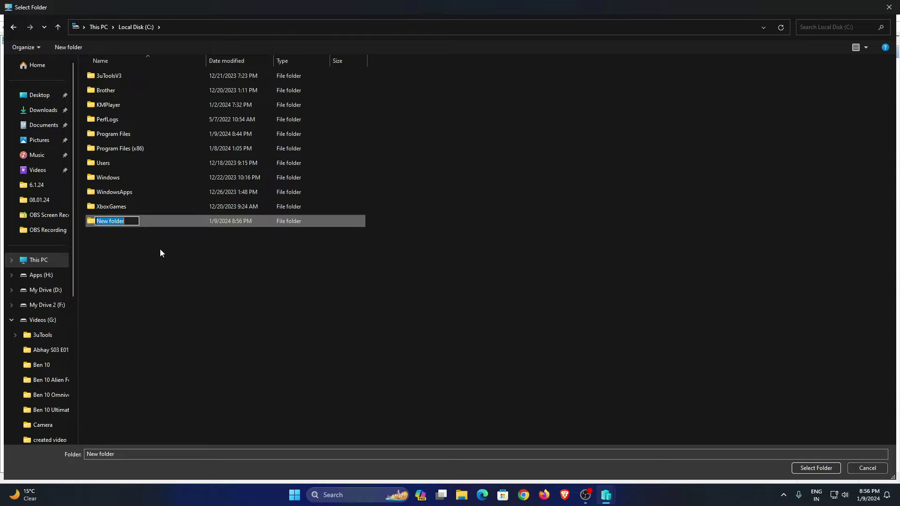
text(MacOS)
key(Return)
double_click(148, 221)
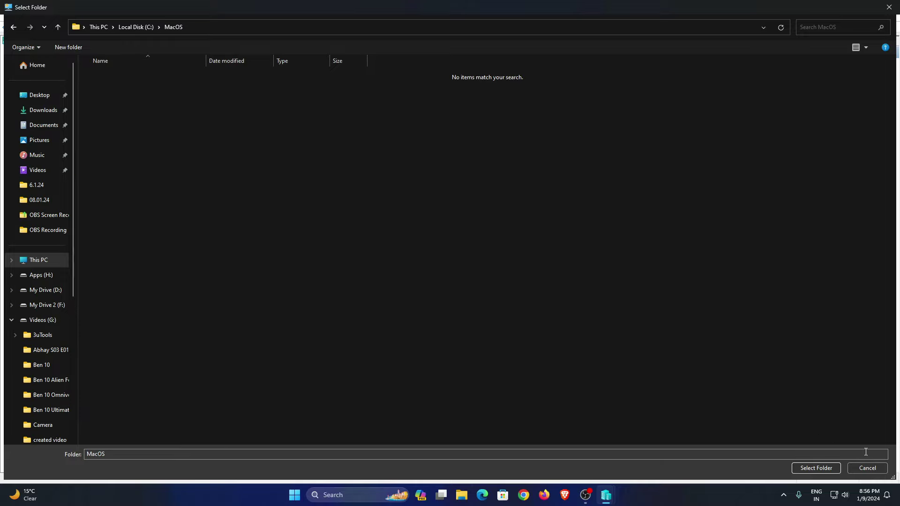
click(816, 468)
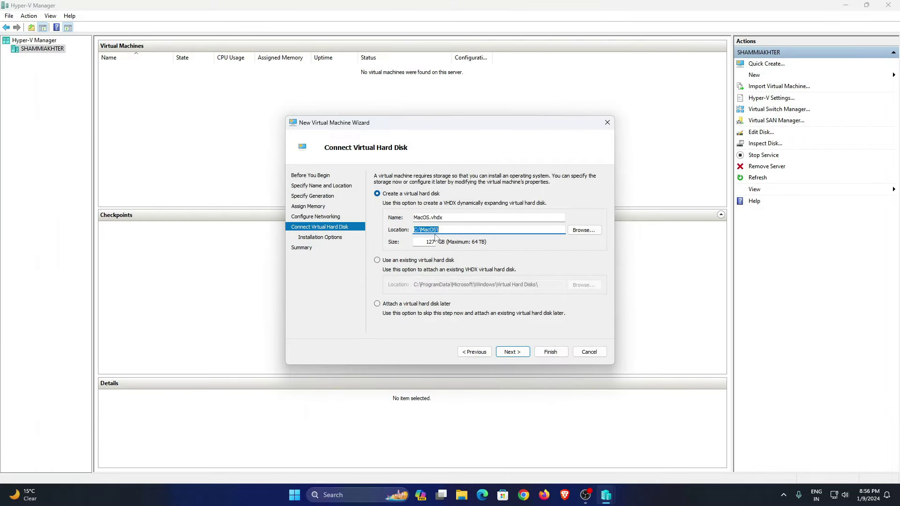
Step: Accept the default installation option without boot media and finish creating the virtual machine
click(511, 353)
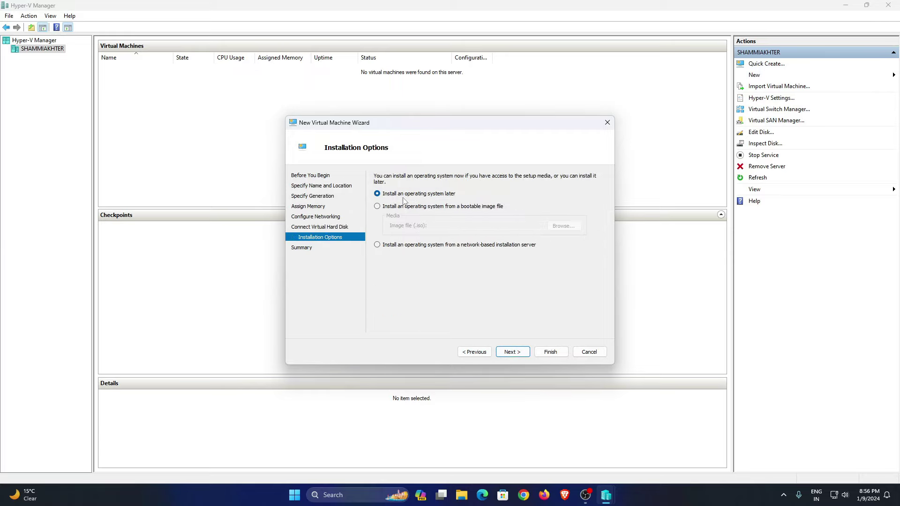
click(509, 352)
click(549, 352)
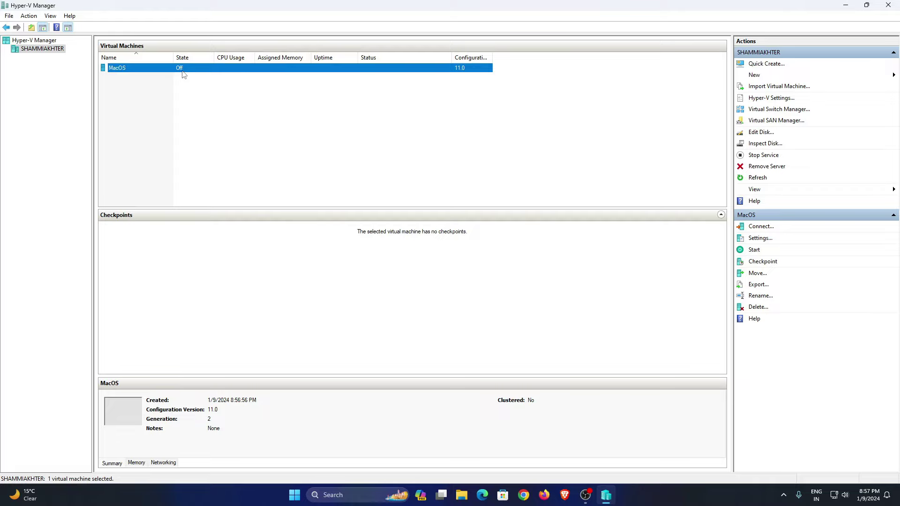
Step: Disable Secure Boot in the security settings of the MacOS virtual machine and apply the change
right_click(204, 69)
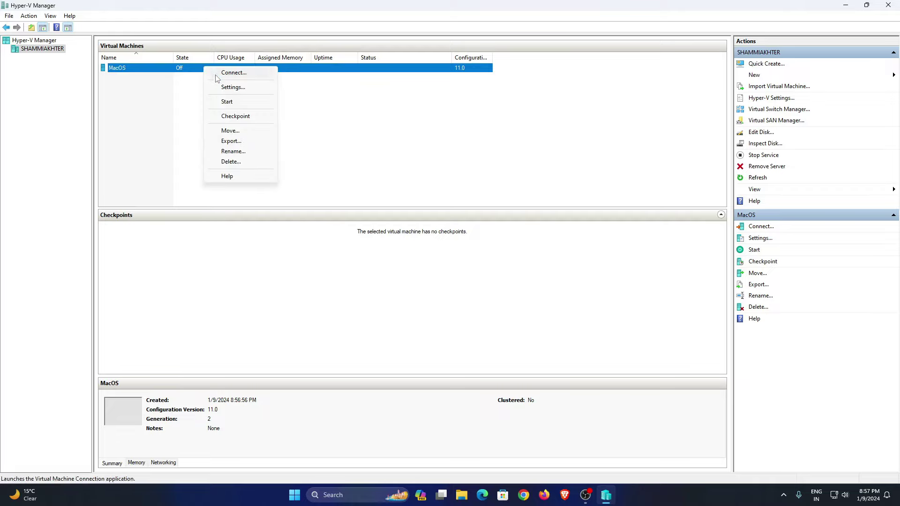
click(223, 88)
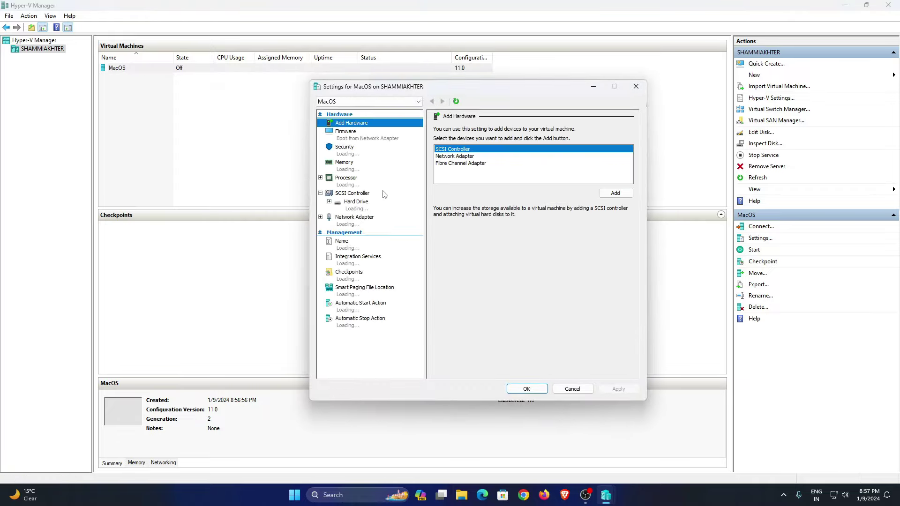
click(352, 149)
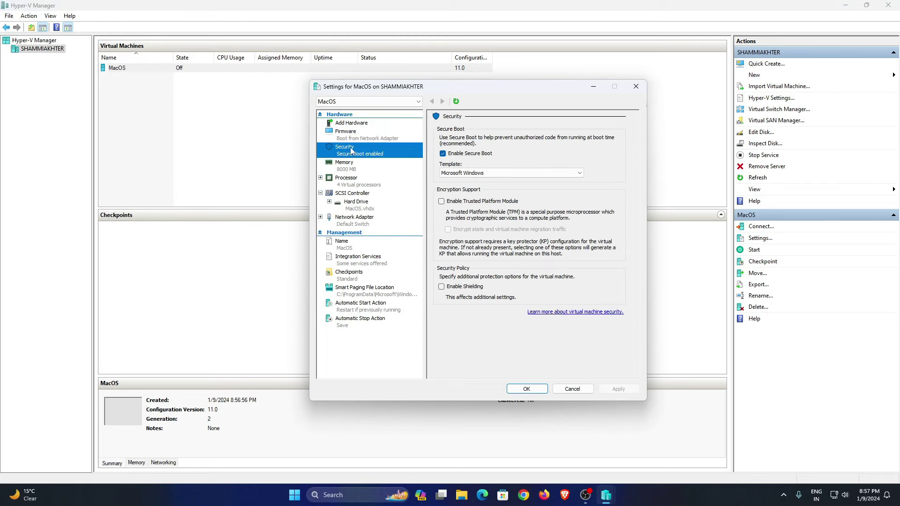
click(445, 155)
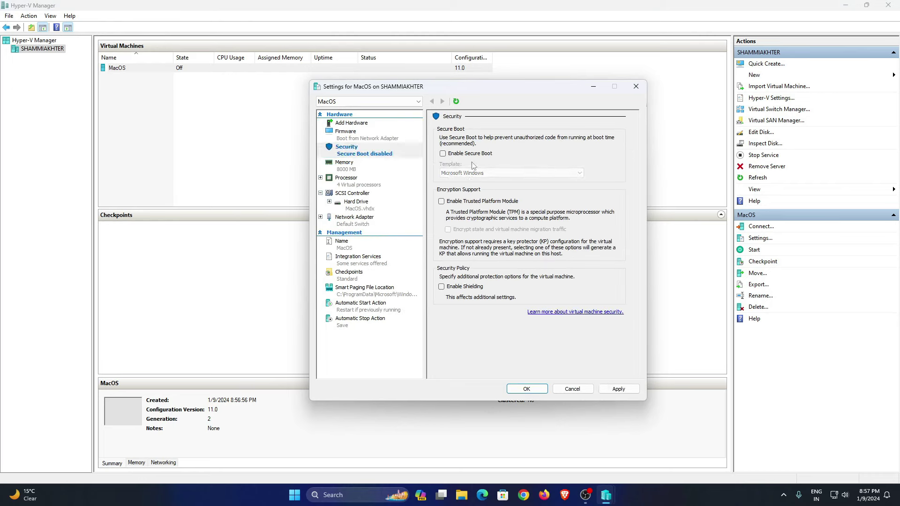
click(614, 389)
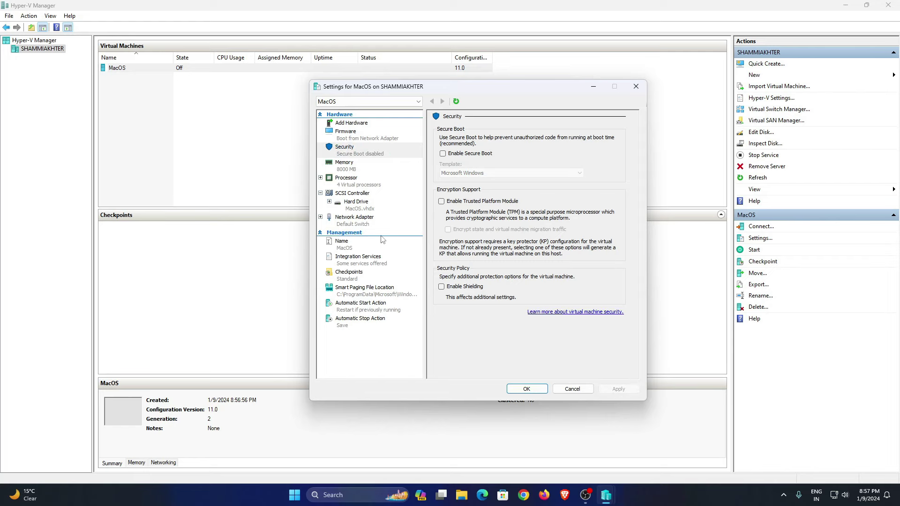
Step: Turn off checkpoints for the MacOS virtual machine and apply the change
click(362, 280)
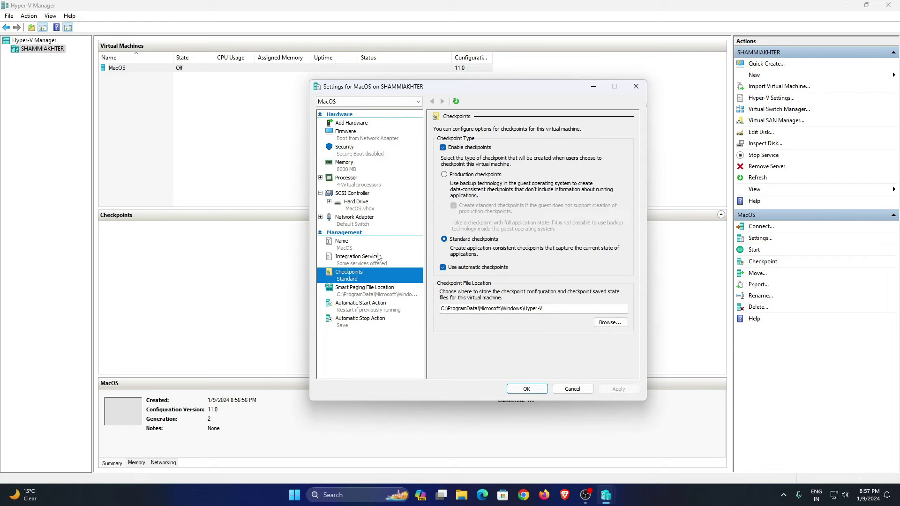
click(451, 149)
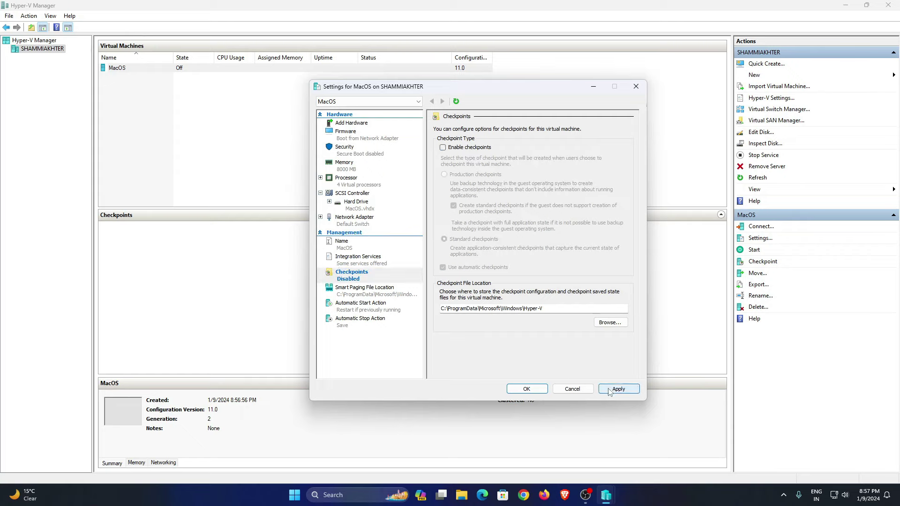
click(618, 389)
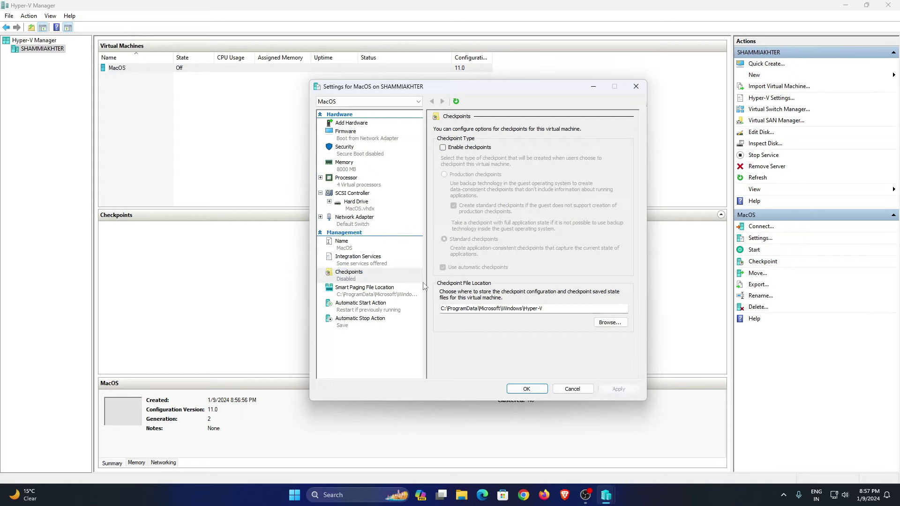
Step: Enable Guest services among the virtual machine's integration services, apply the change and close the settings
click(367, 259)
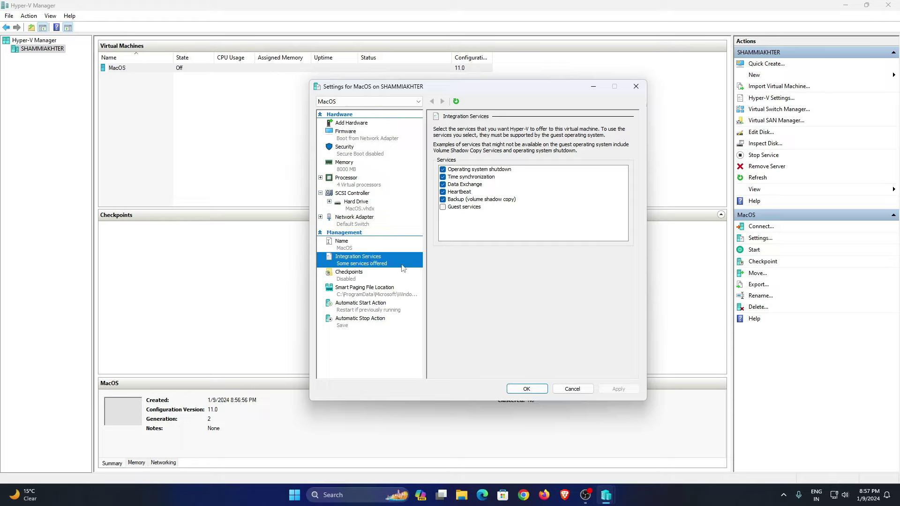
click(443, 208)
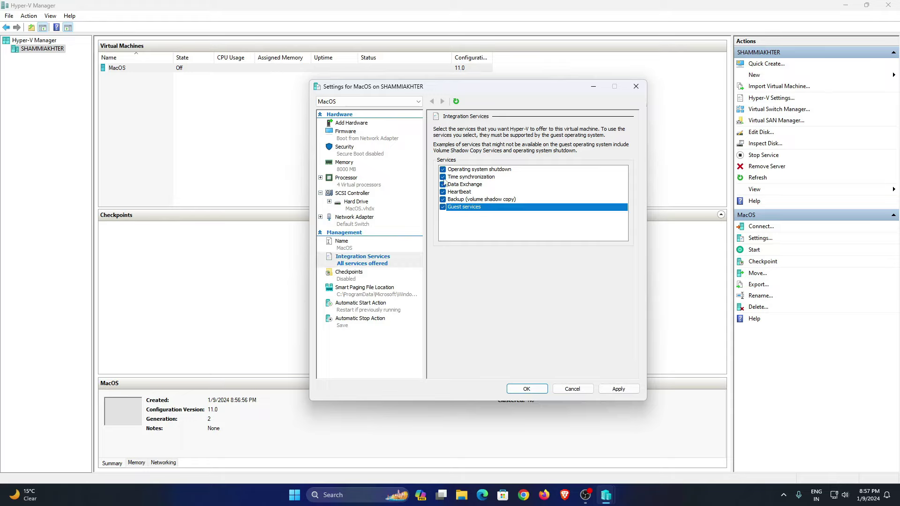
click(609, 389)
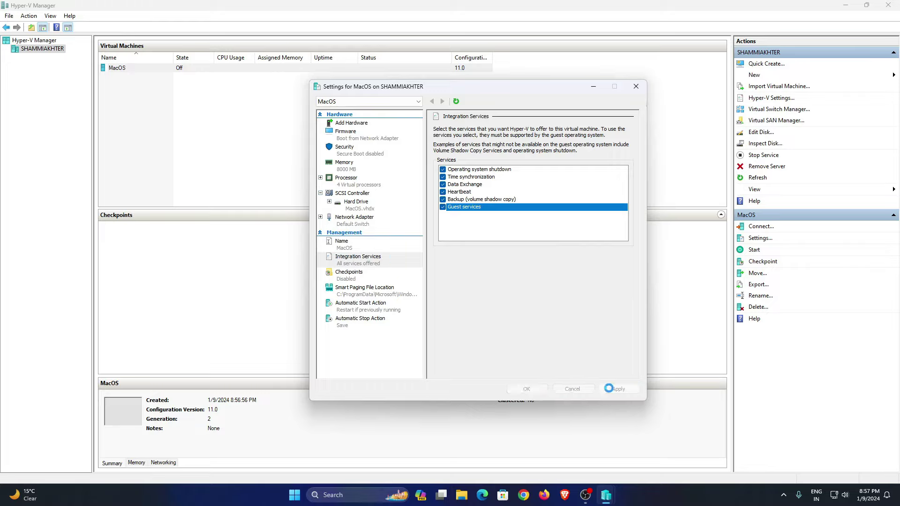
click(524, 389)
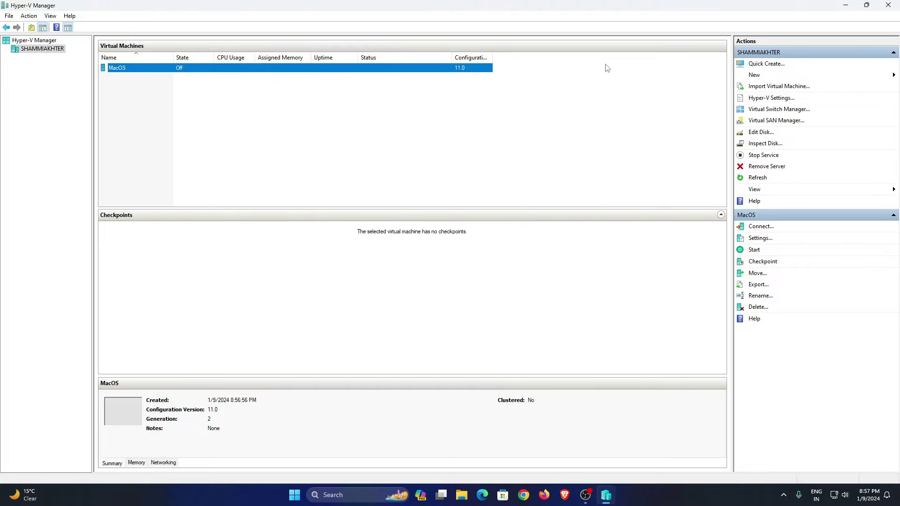
Step: Switch to File Explorer and copy the UEFI disk image from the UEFI_OC095_r2.3.0 archive in the desktop's mac folder
click(844, 5)
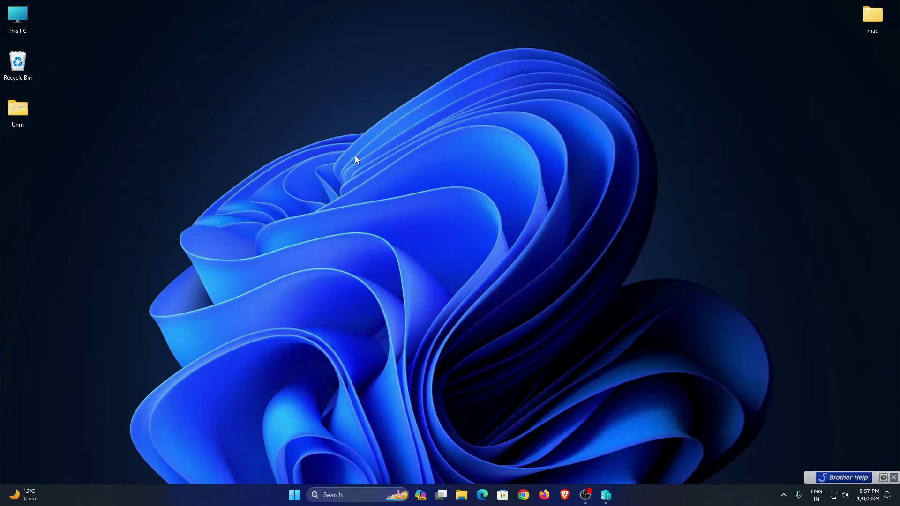
double_click(876, 16)
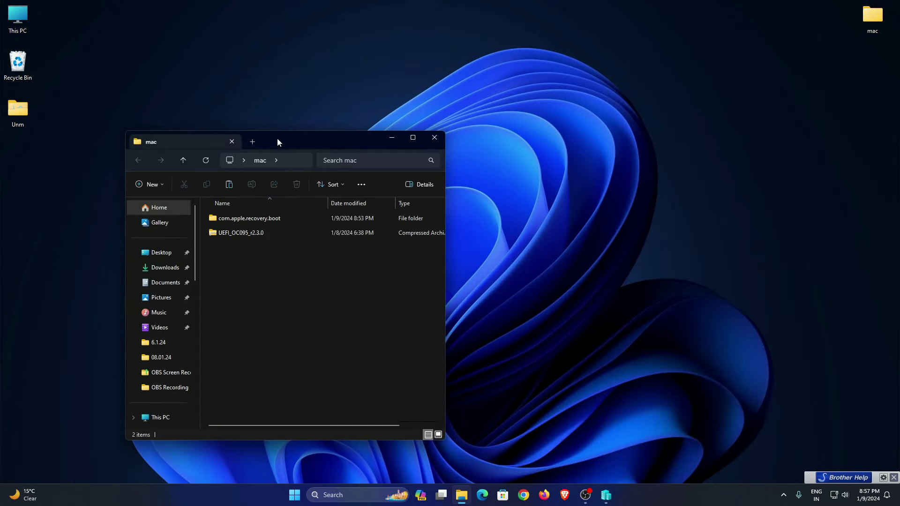
drag(276, 139, 233, 93)
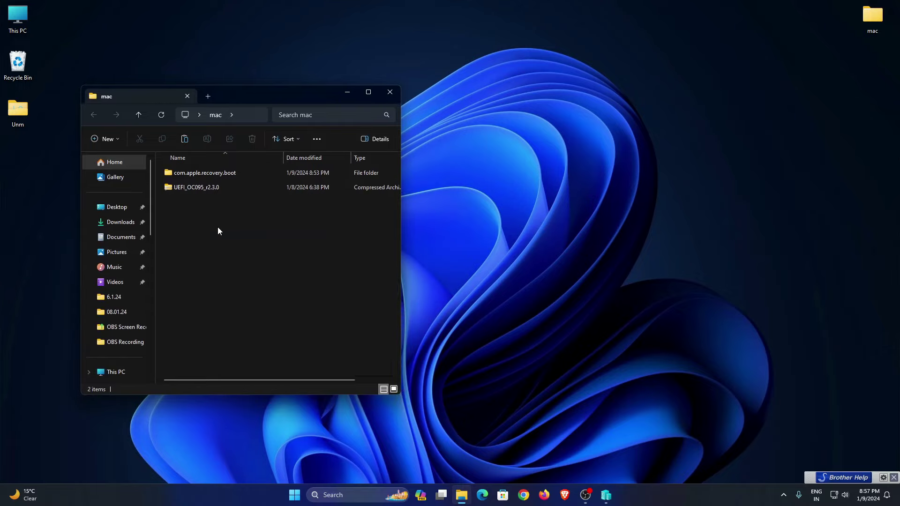
double_click(189, 186)
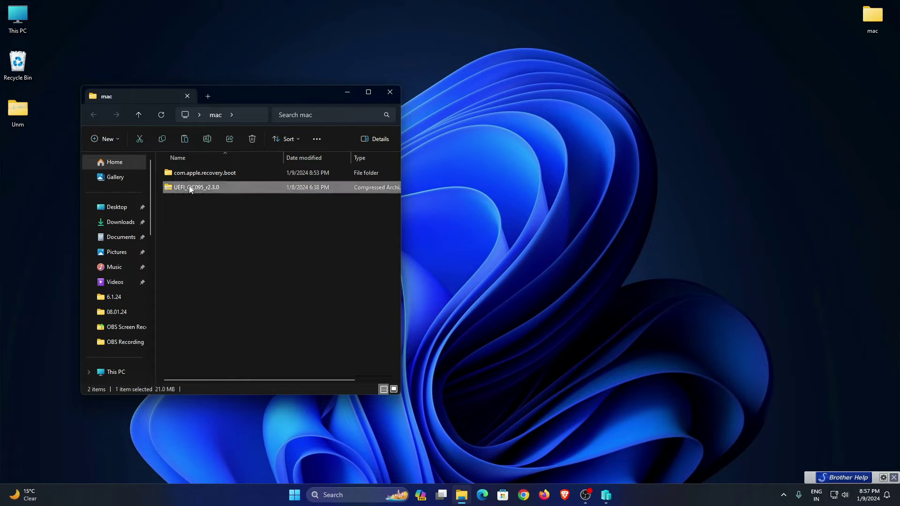
click(189, 177)
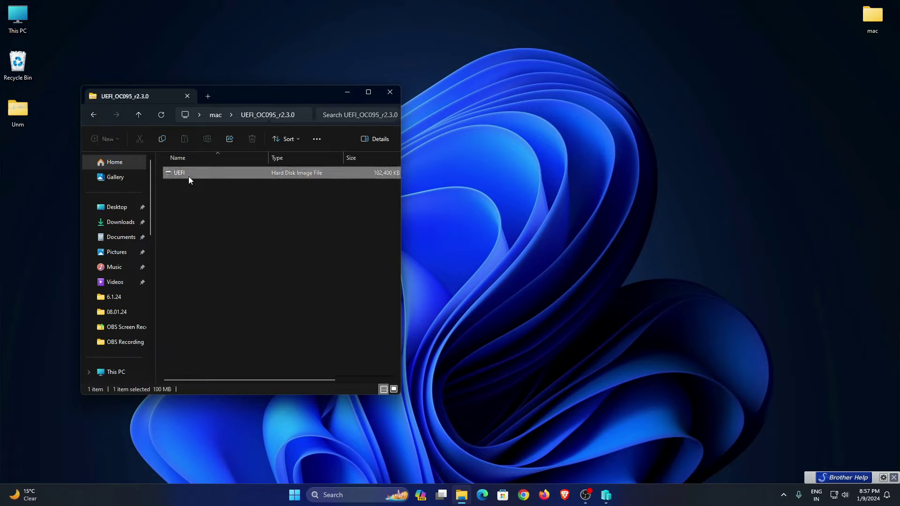
right_click(189, 174)
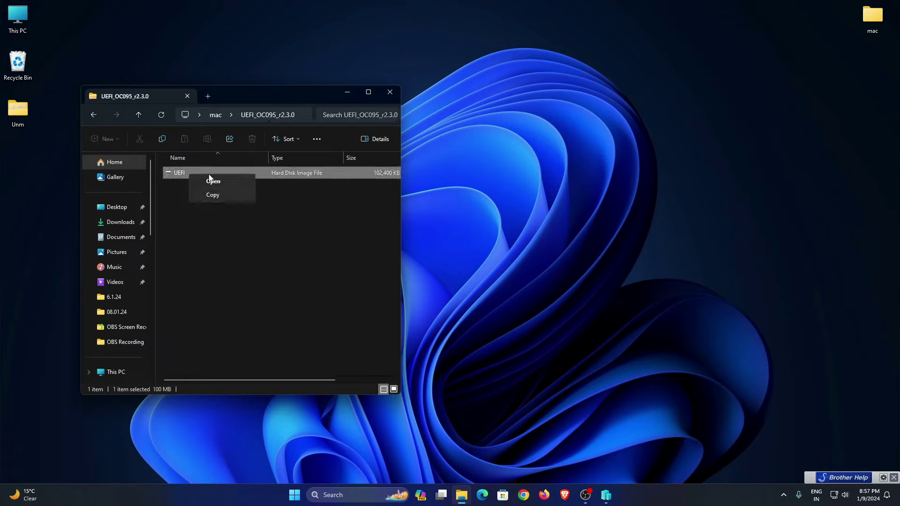
click(212, 195)
Step: Paste the copied UEFI disk image into the MacOS folder on Local Disk (C:)
double_click(28, 16)
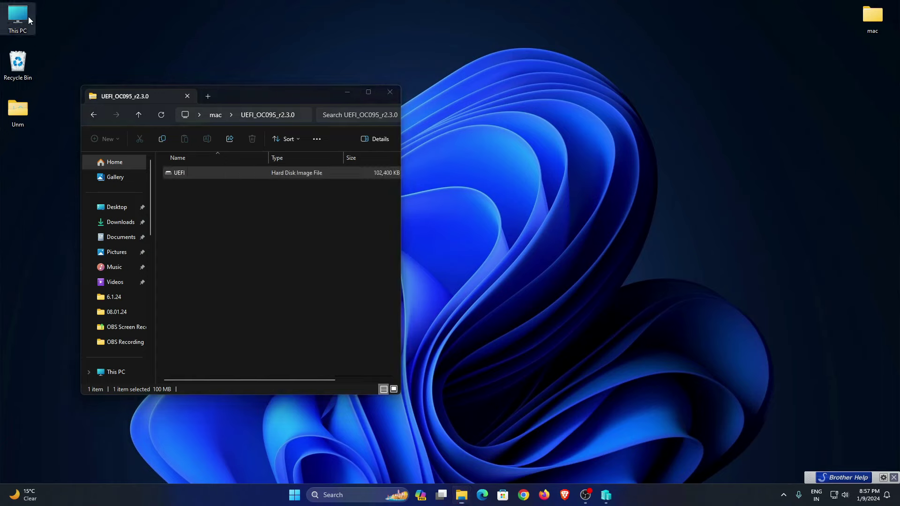
double_click(235, 201)
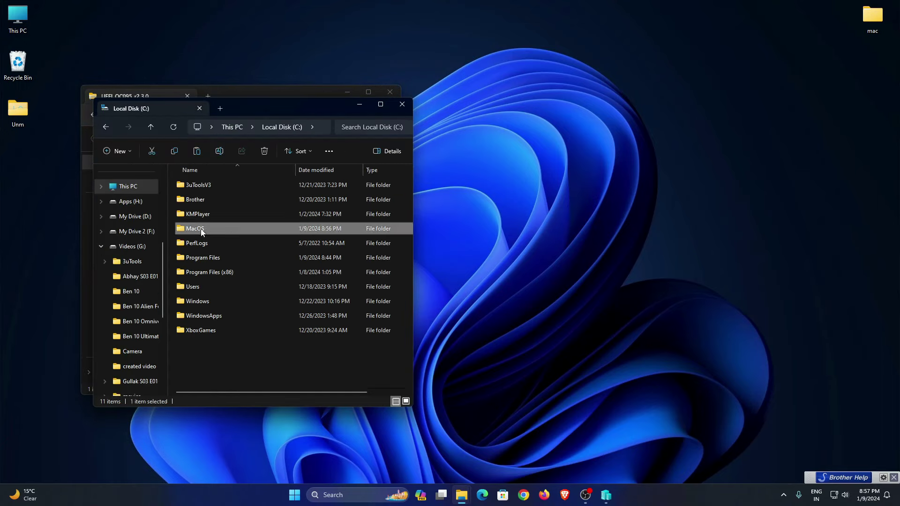
double_click(201, 229)
right_click(238, 218)
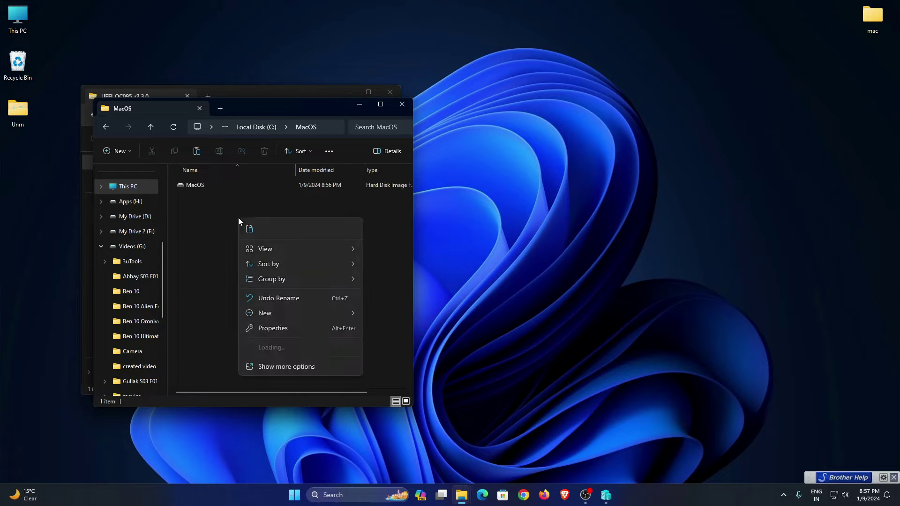
click(250, 240)
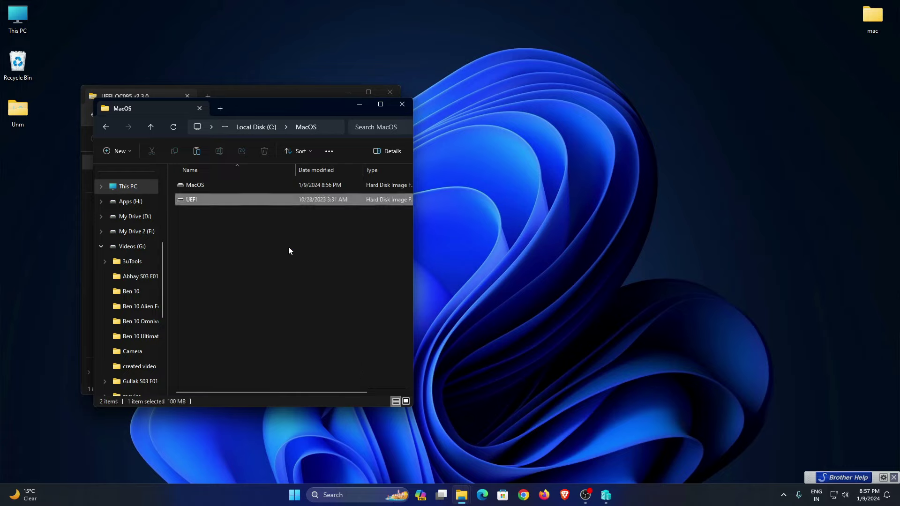
Step: Place the MacOS folder window beside the archive window and mount the pasted UEFI disk image
drag(292, 100, 576, 104)
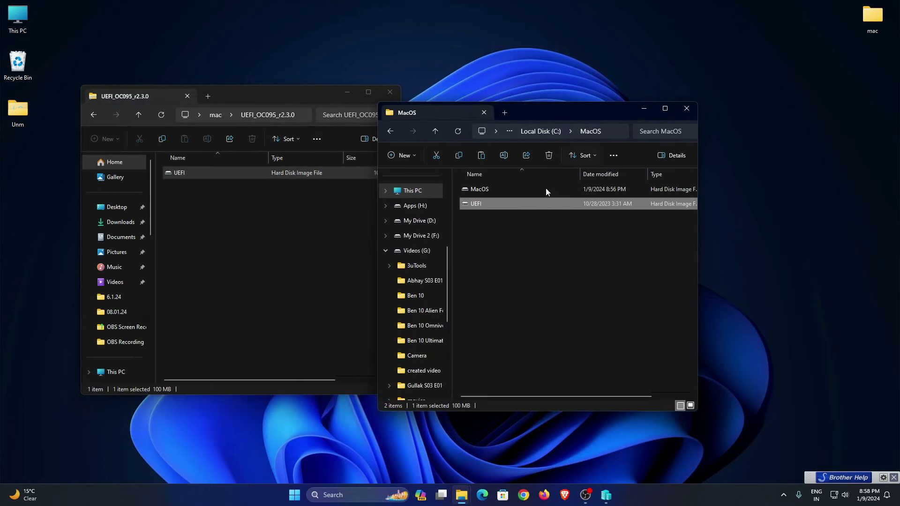
right_click(507, 204)
click(538, 242)
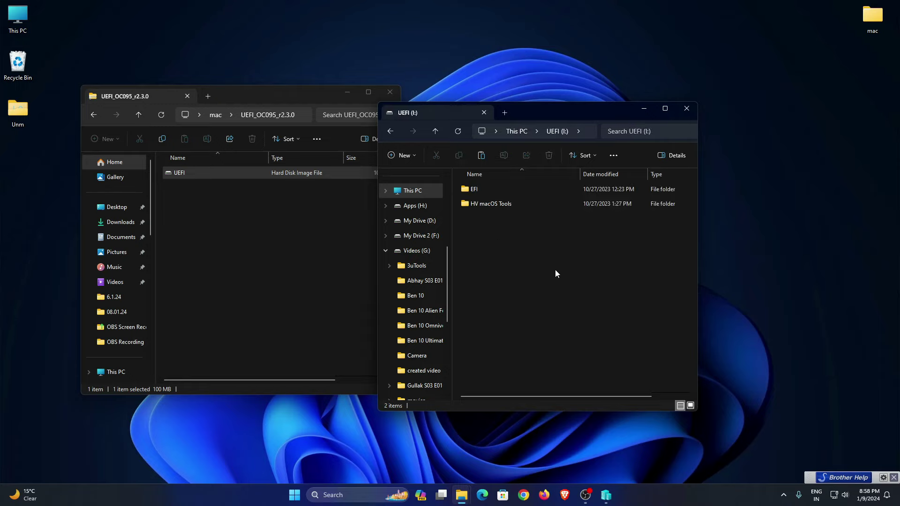
Step: Return to the desktop's mac folder and check the contents and properties of its com.apple.recovery.boot folder
click(97, 130)
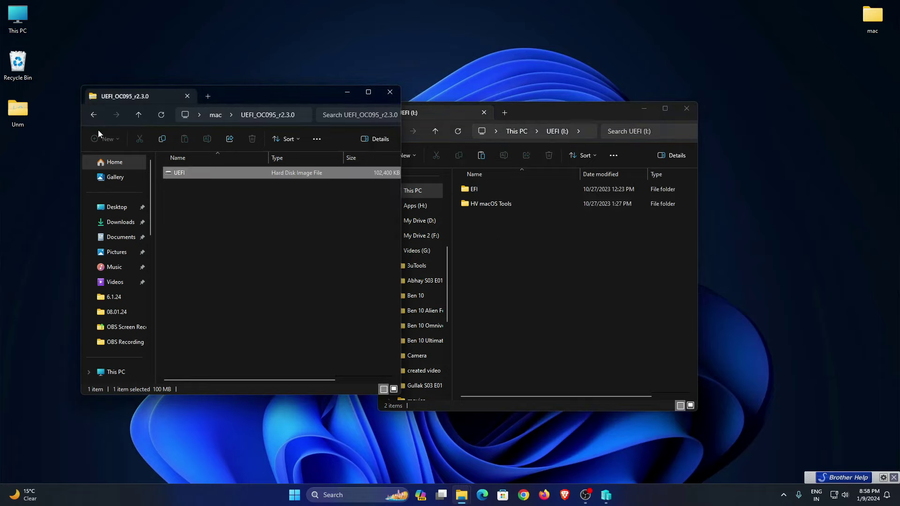
click(91, 112)
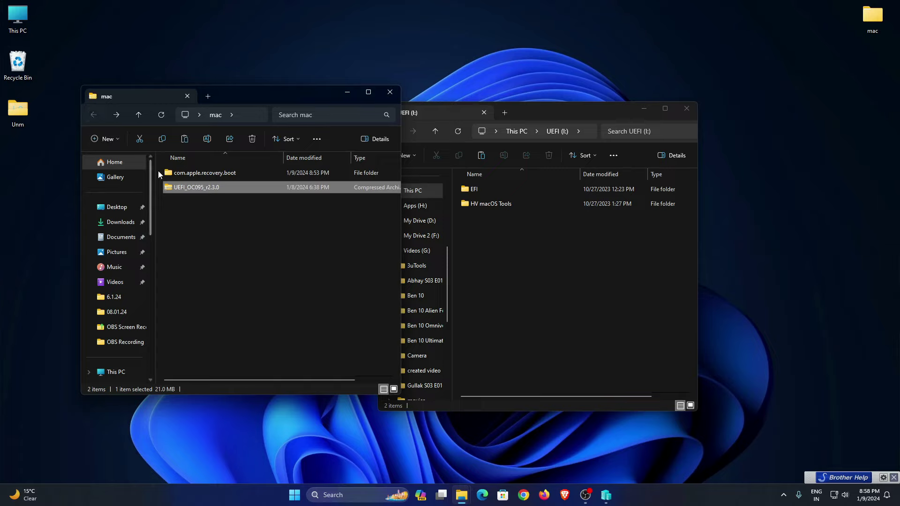
click(186, 174)
double_click(202, 174)
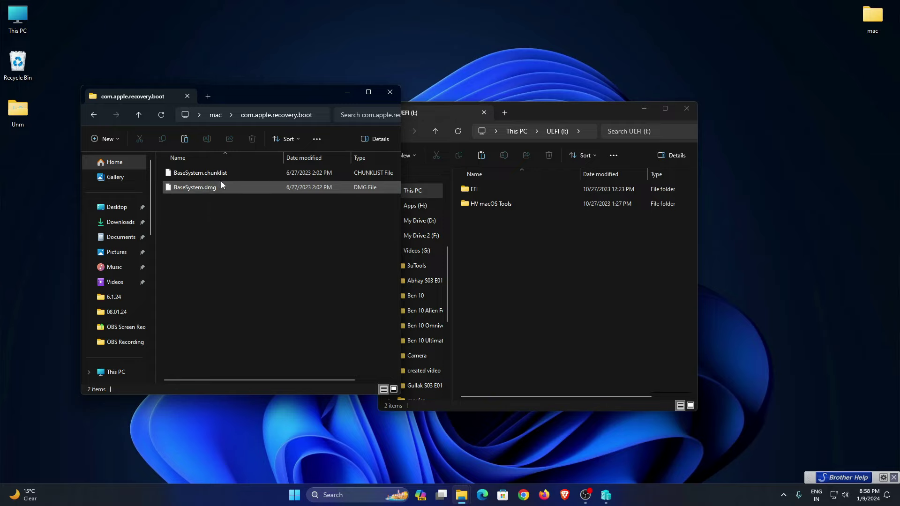
click(95, 115)
click(199, 172)
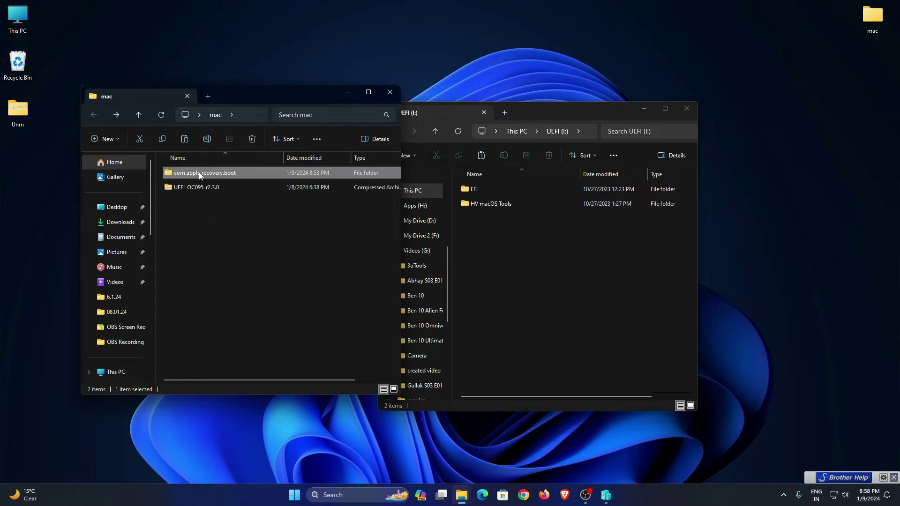
key(alt+Return)
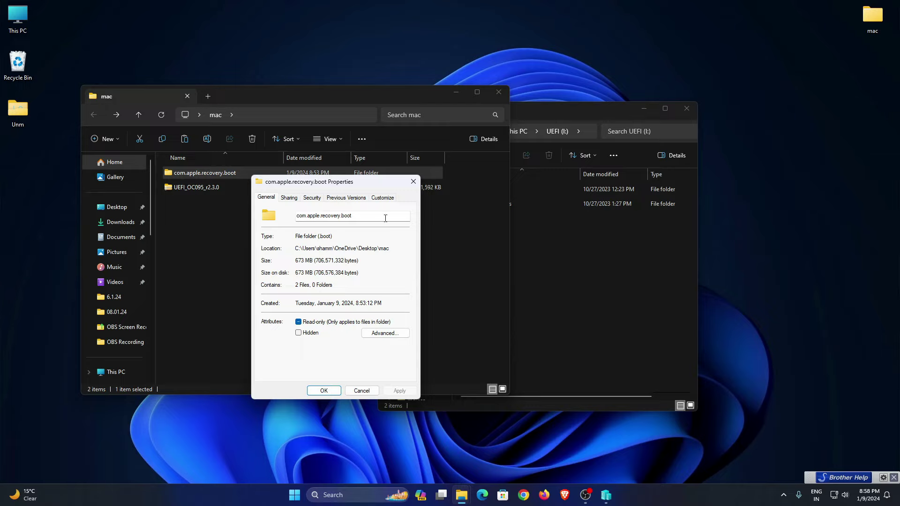
click(413, 182)
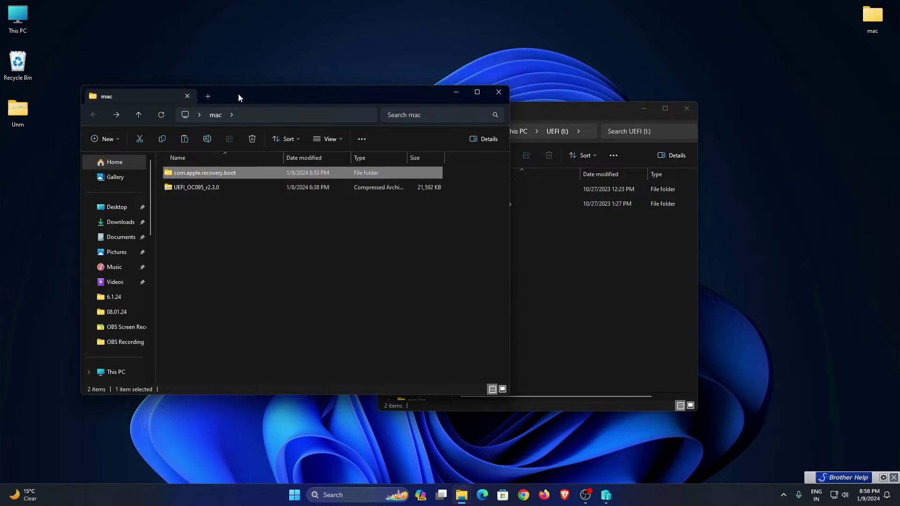
Step: Copy the com.apple.recovery.boot folder from the mac folder into the mounted UEFI (I:) drive and close both folder windows
drag(238, 97, 129, 96)
drag(502, 206, 609, 304)
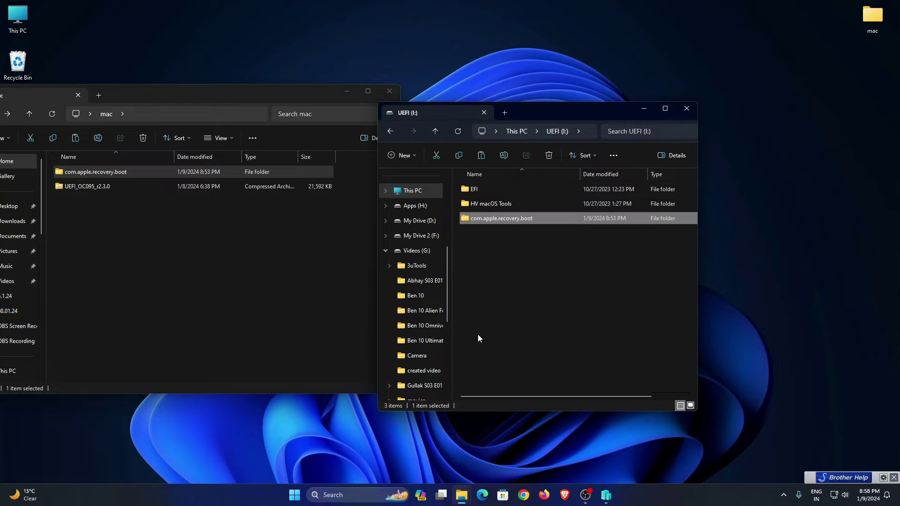
click(390, 90)
drag(590, 103, 525, 102)
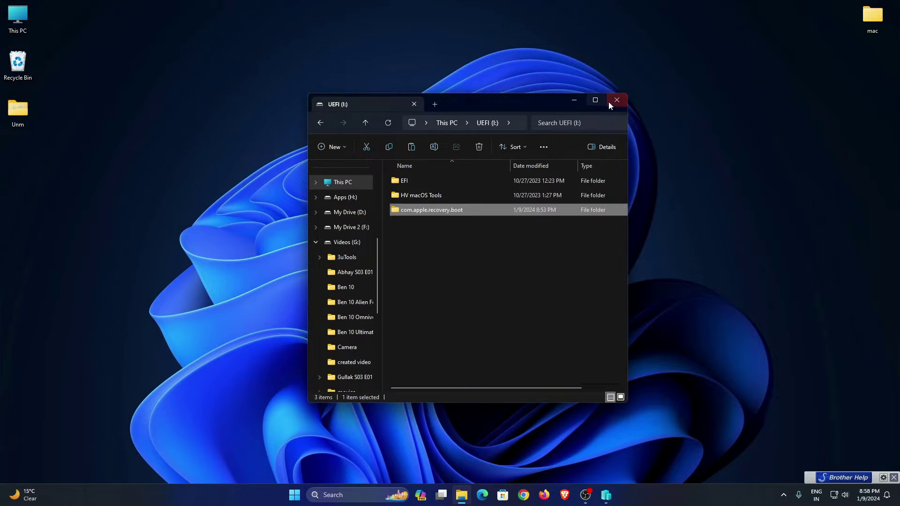
click(618, 101)
Step: Eject the UEFI (I:) drive from This PC and close the window
double_click(26, 15)
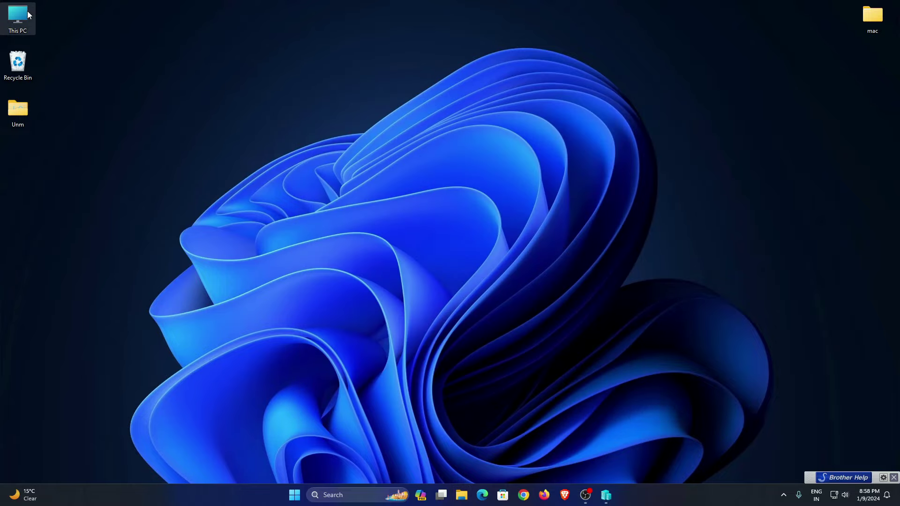
click(595, 100)
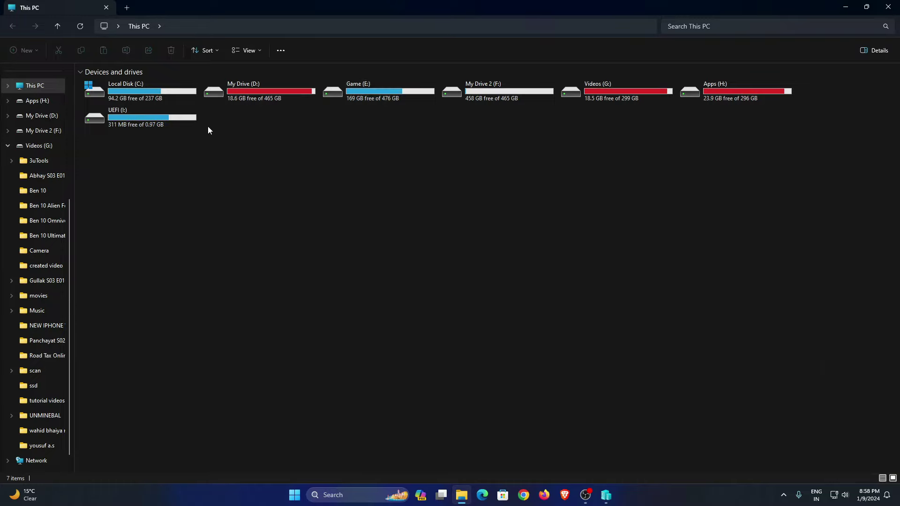
click(175, 114)
right_click(175, 113)
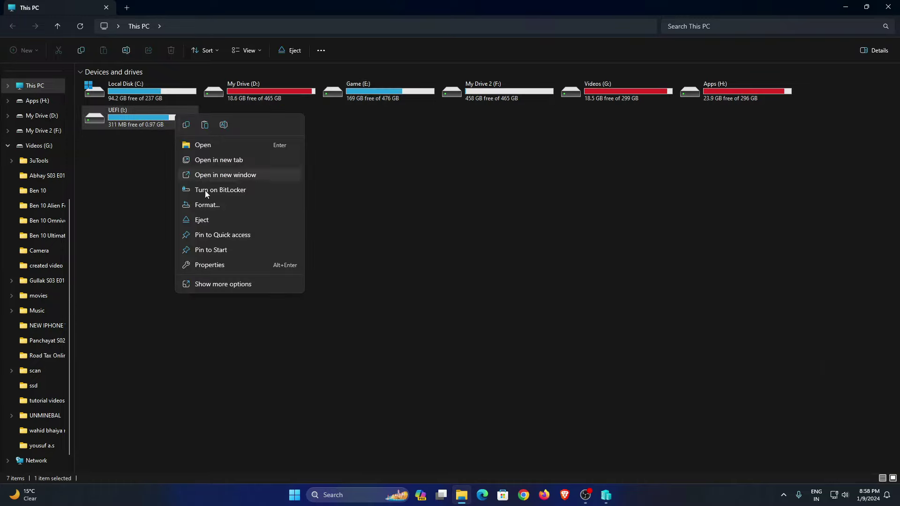
click(206, 220)
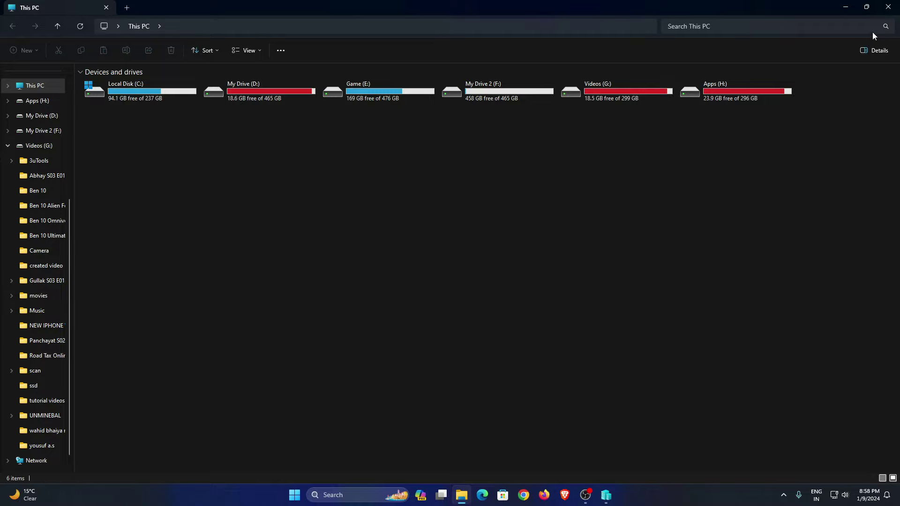
click(888, 6)
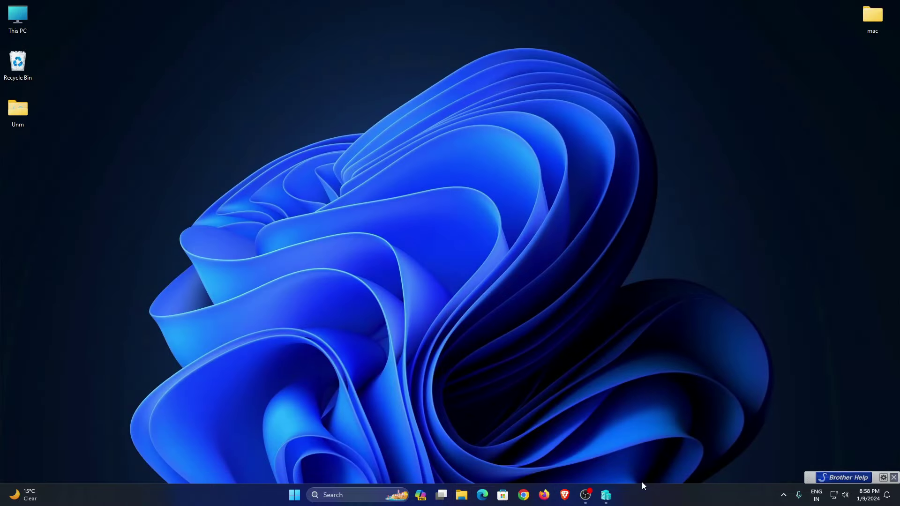
Step: Switch to Hyper-V Manager and add a hard drive to the SCSI controller in the MacOS virtual machine's settings
click(606, 495)
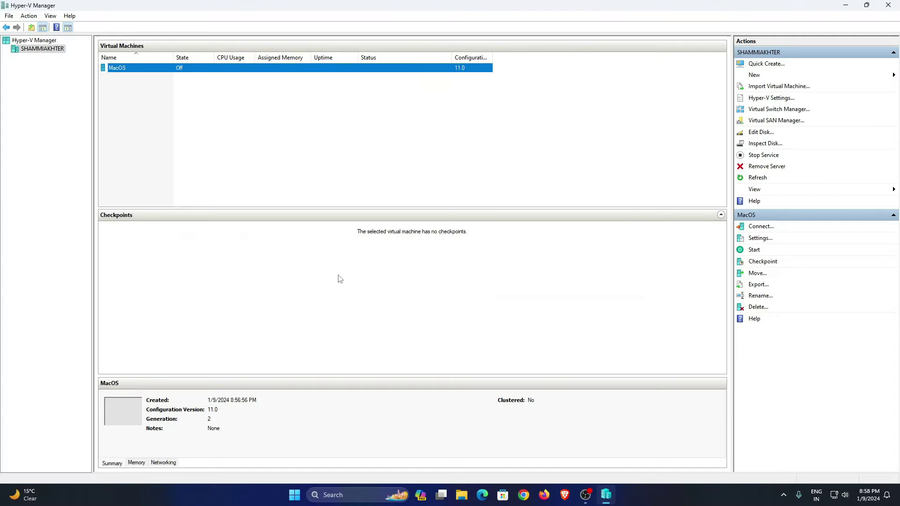
right_click(206, 68)
click(230, 87)
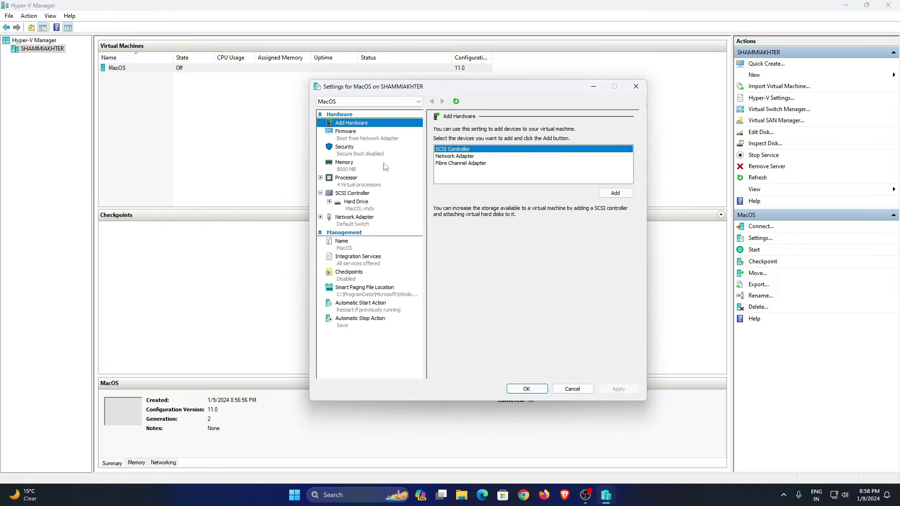
click(357, 194)
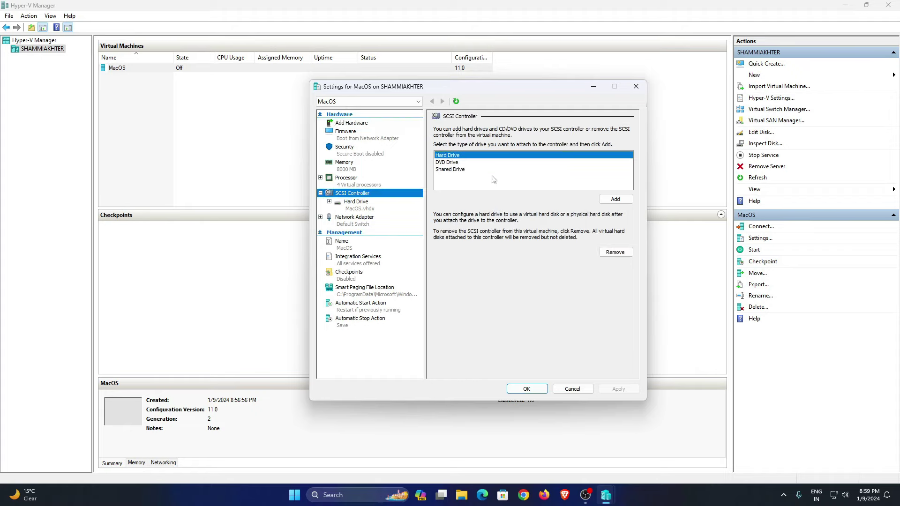
click(606, 203)
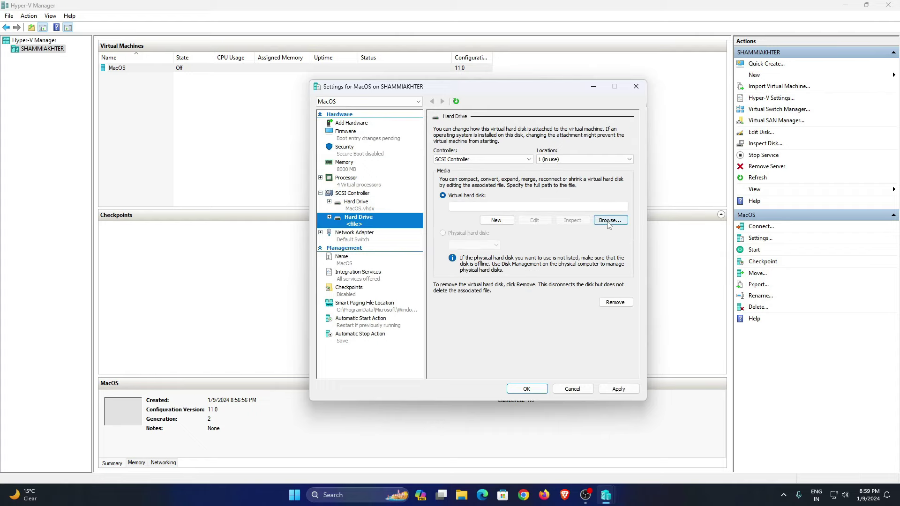
Step: Attach UEFI.vhdx from the MacOS folder on Local Disk (C:) as the new drive's virtual hard disk and apply the change
click(608, 220)
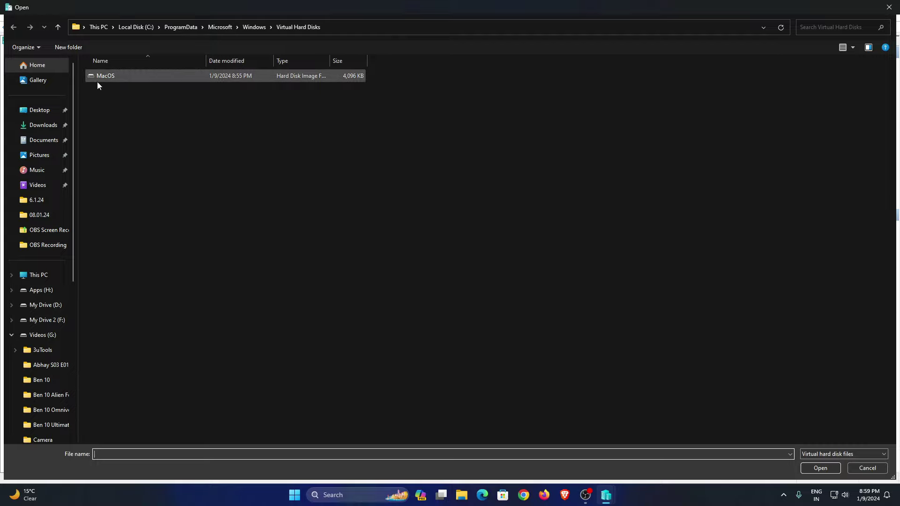
click(29, 276)
double_click(136, 87)
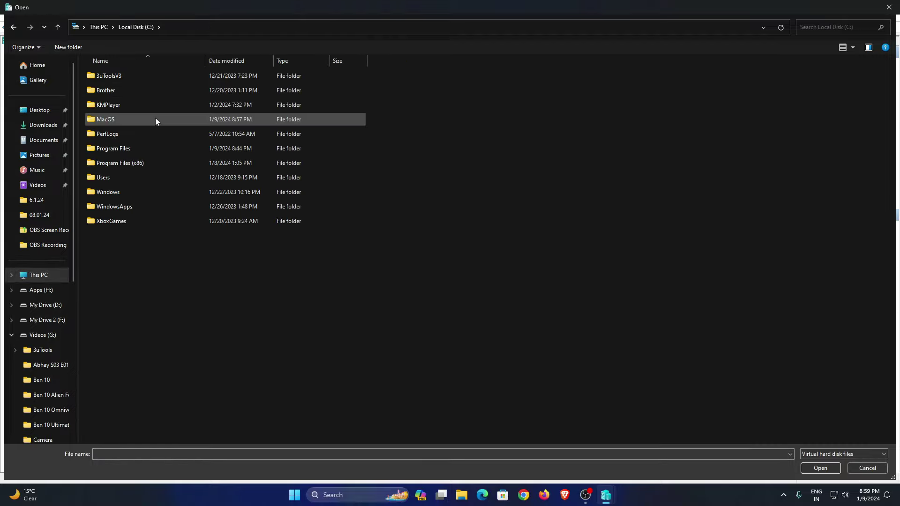
double_click(129, 122)
click(124, 92)
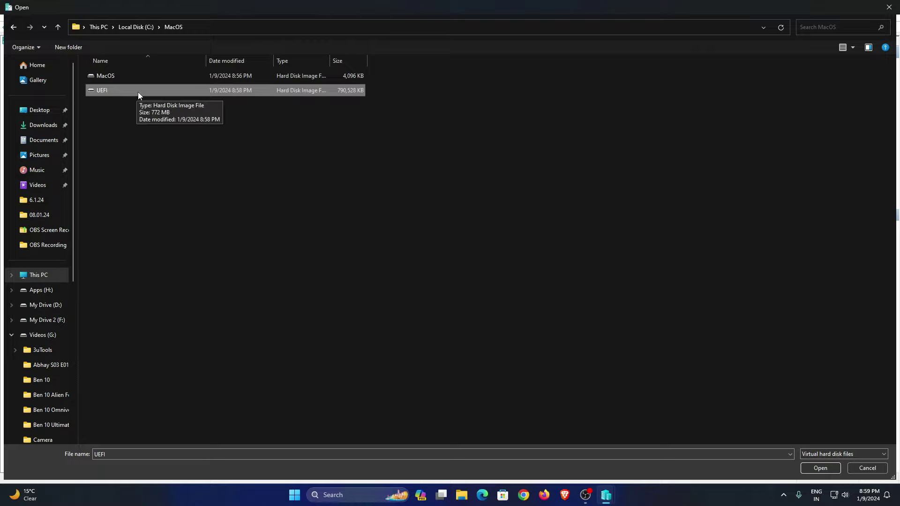
double_click(137, 92)
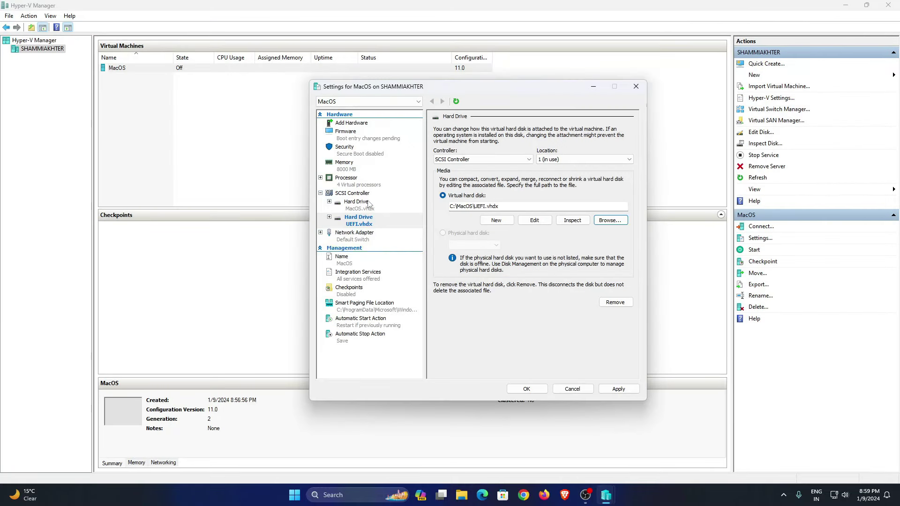
click(618, 388)
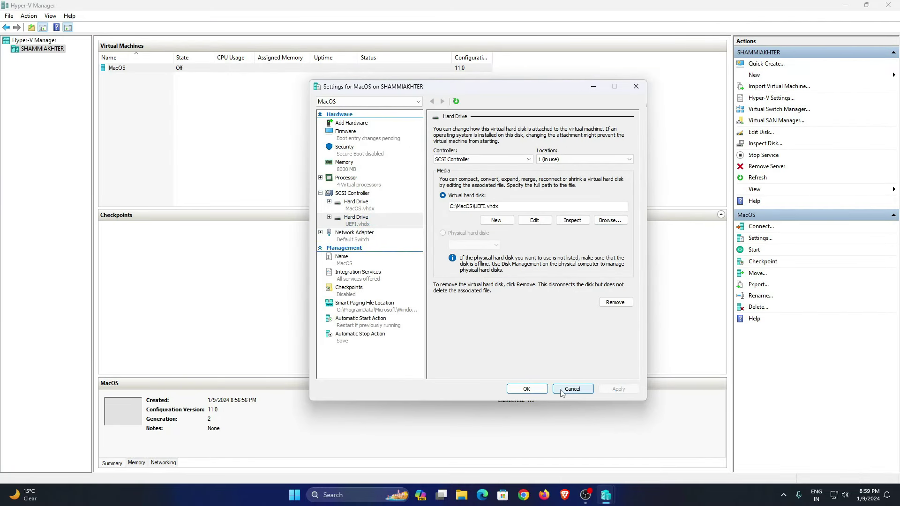
Step: Set the firmware boot order to UEFI.vhdx, MacOS.vhdx and the network adapter, apply it and close the settings
click(349, 134)
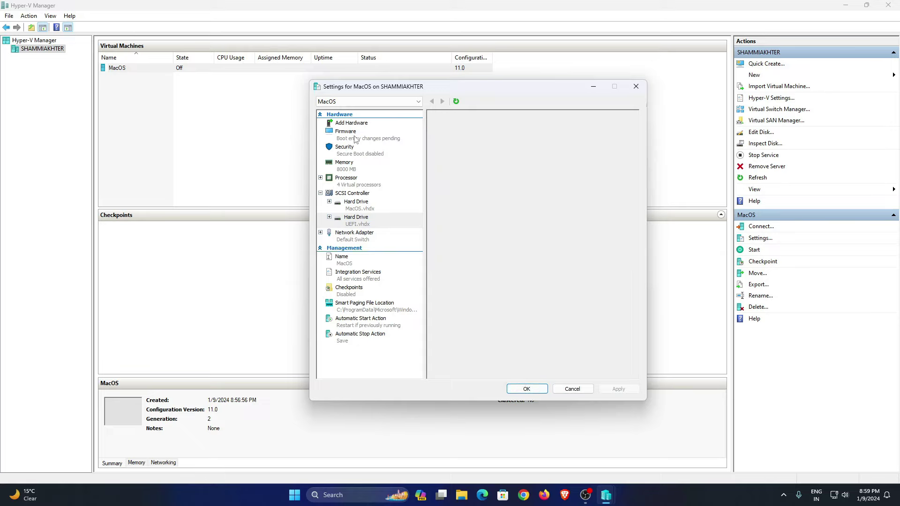
click(473, 176)
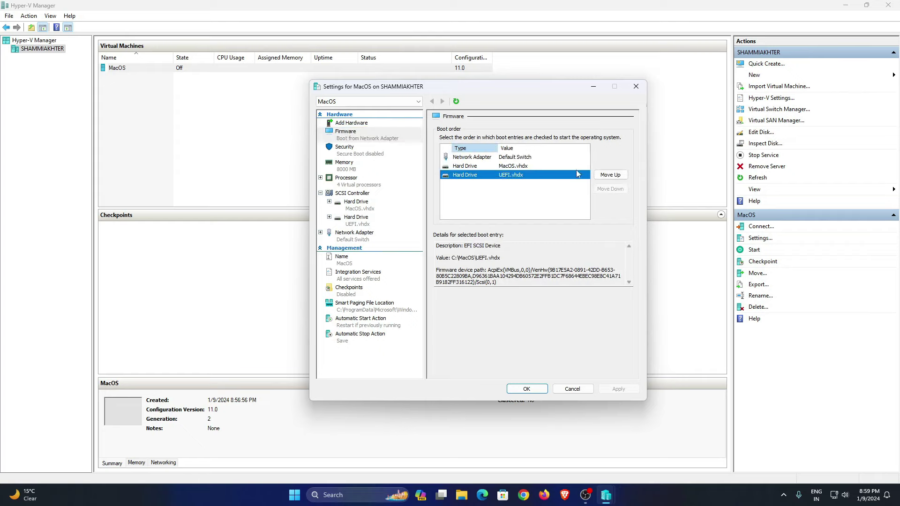
click(610, 174)
click(610, 174)
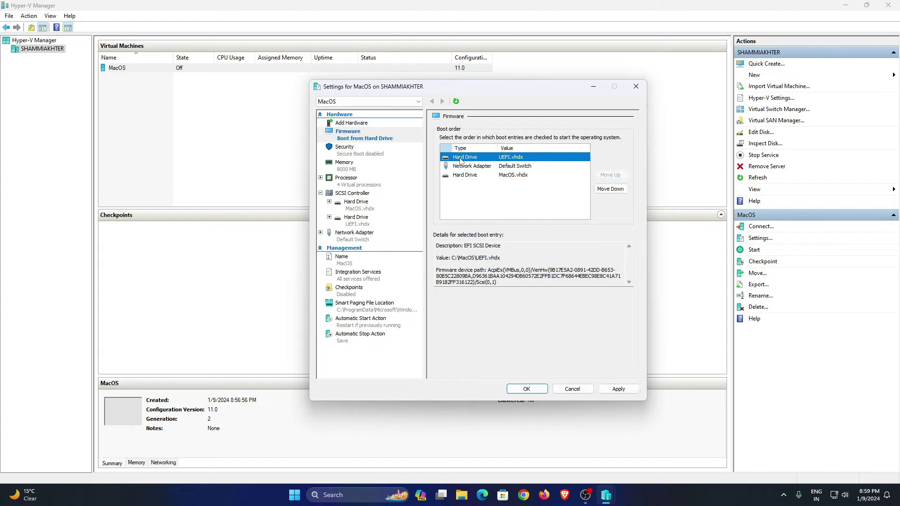
click(466, 176)
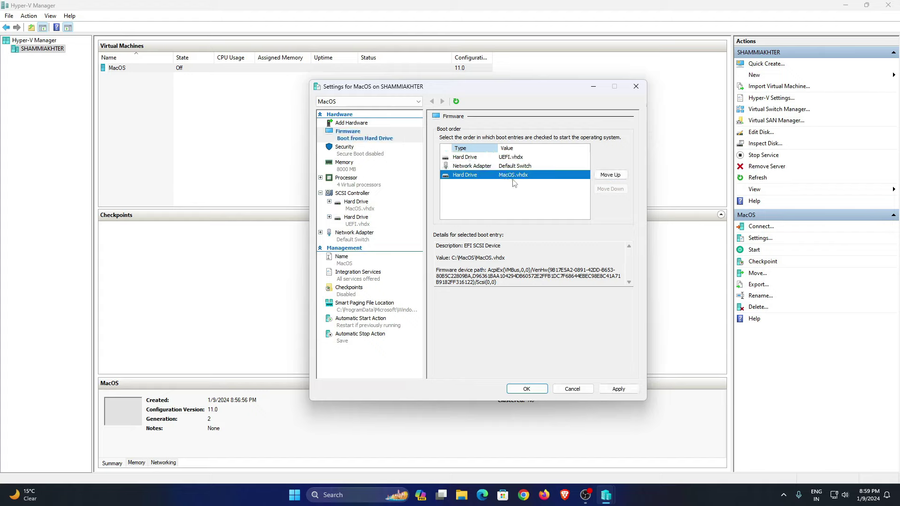
click(610, 175)
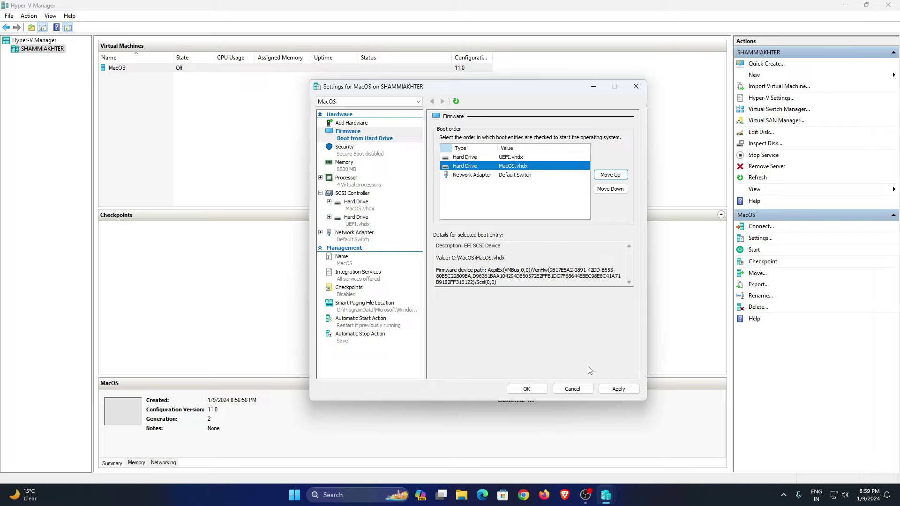
click(618, 389)
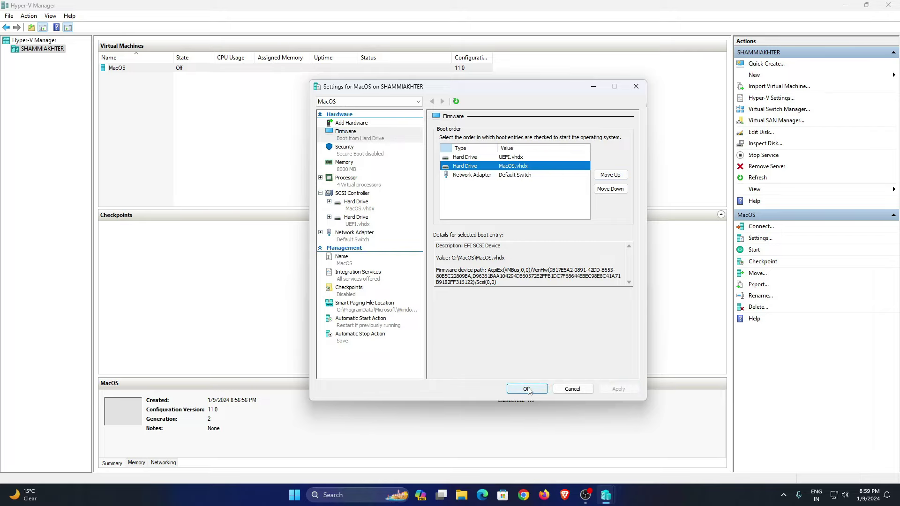
click(526, 389)
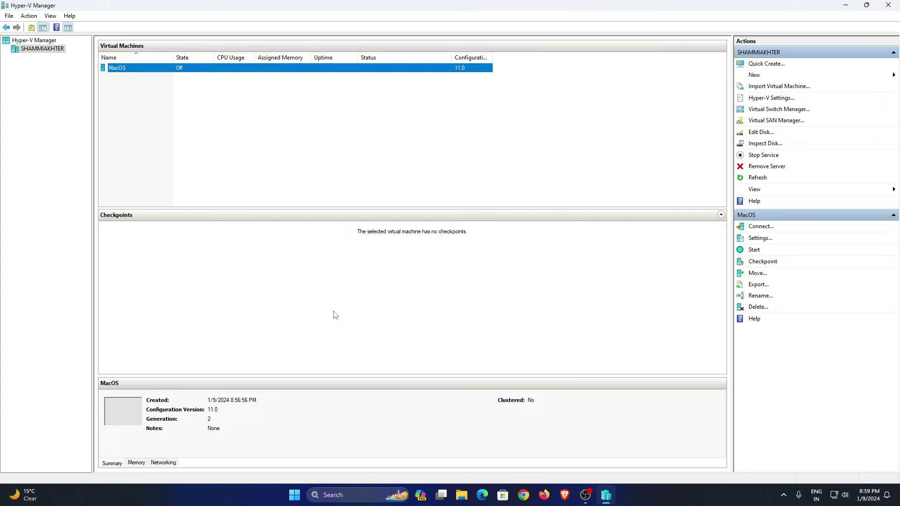
Step: Connect to the MacOS virtual machine, start it and minimise the Hyper-V Manager window
right_click(192, 71)
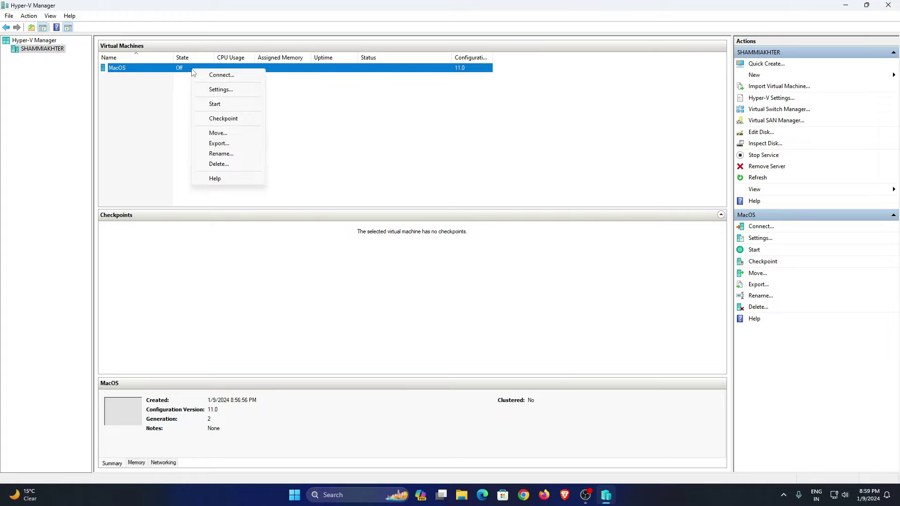
click(216, 79)
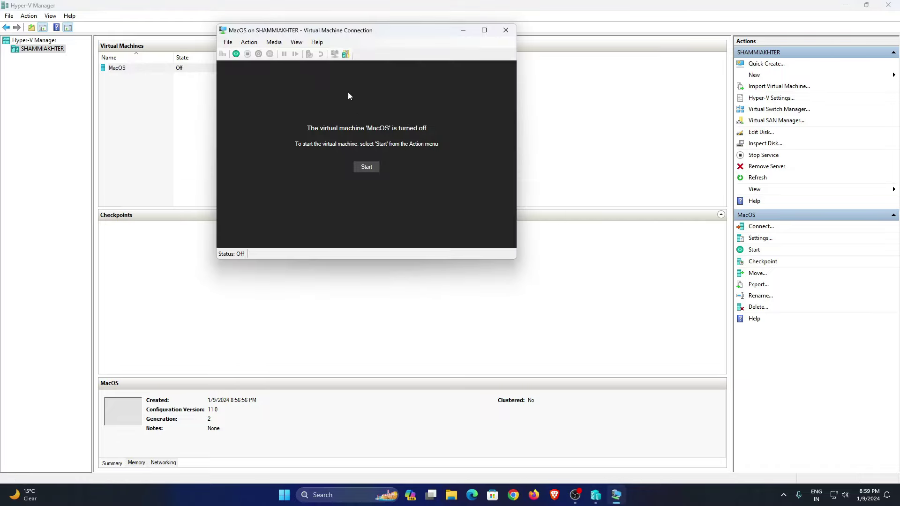
click(362, 172)
click(797, 69)
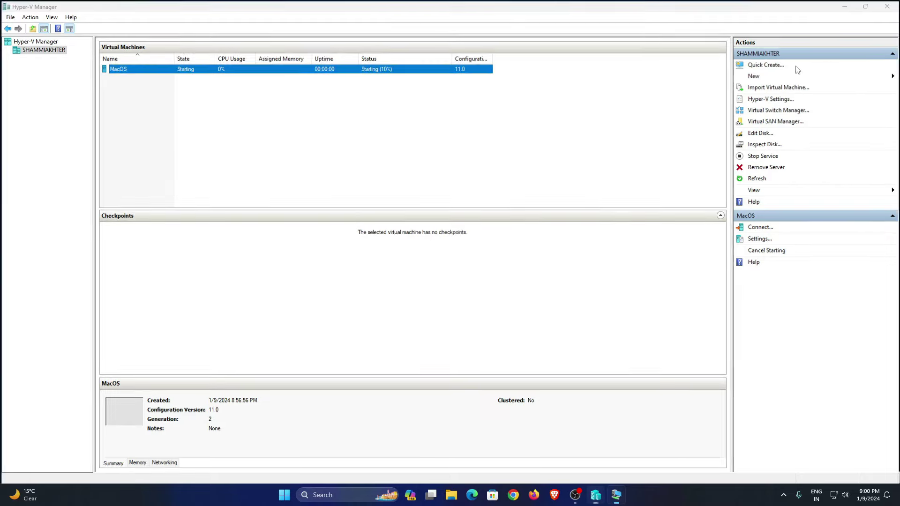
click(844, 7)
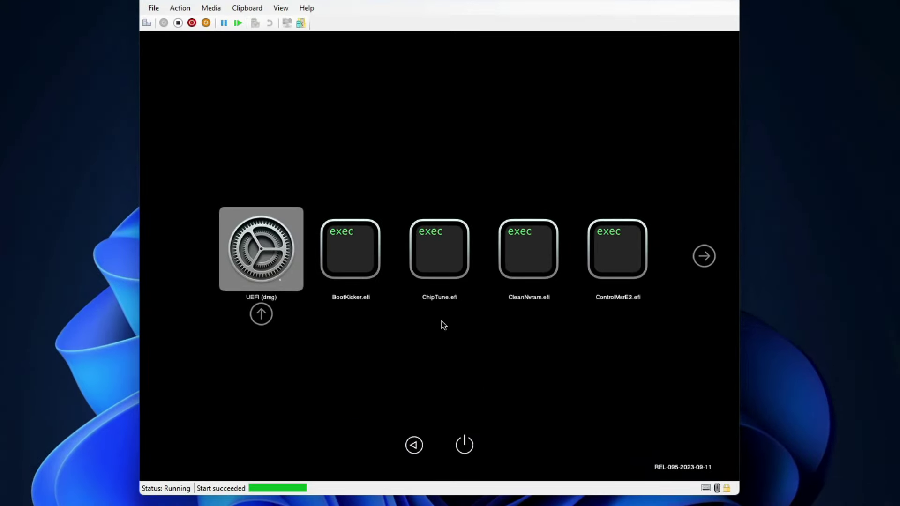
Step: Boot the virtual machine from the UEFI (dmg) entry and open Disk Utility in macOS Recovery
key(Return)
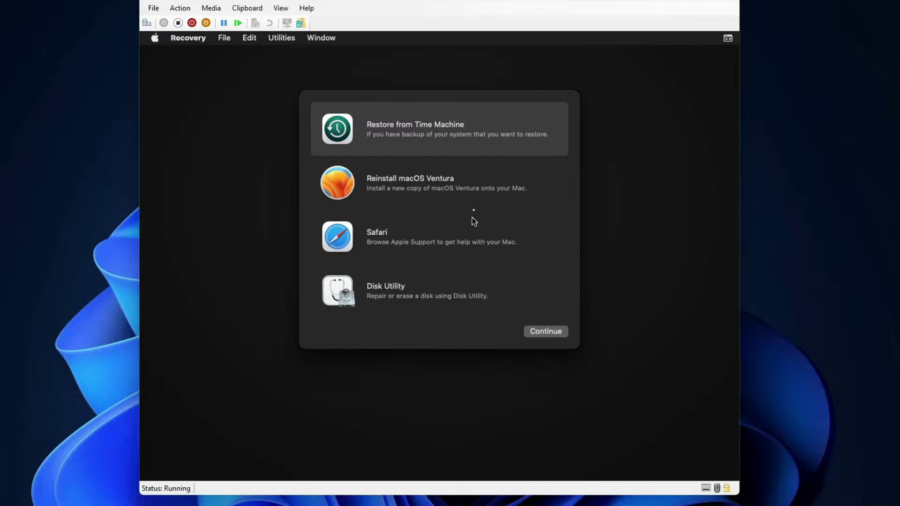
click(423, 289)
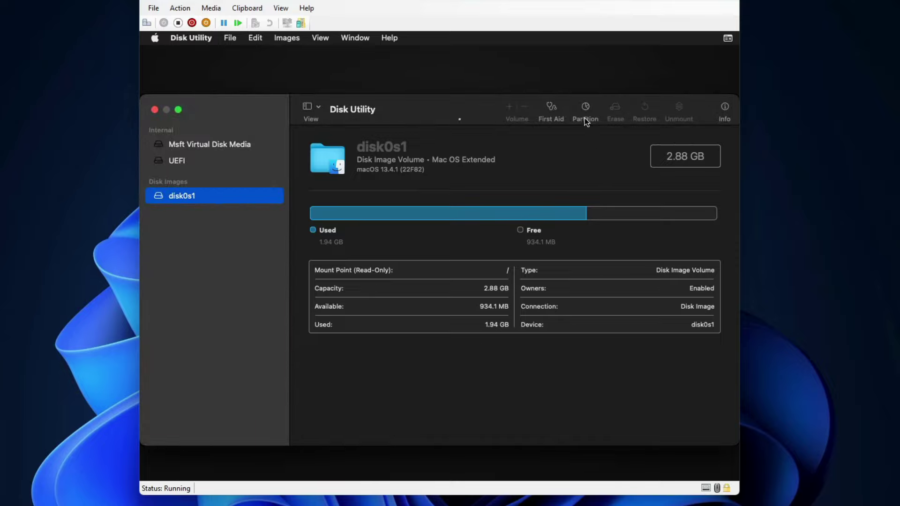
Step: Erase Msft Virtual Disk Media as an APFS volume named MacOS with GUID Partition Map, and close Disk Utility
click(244, 145)
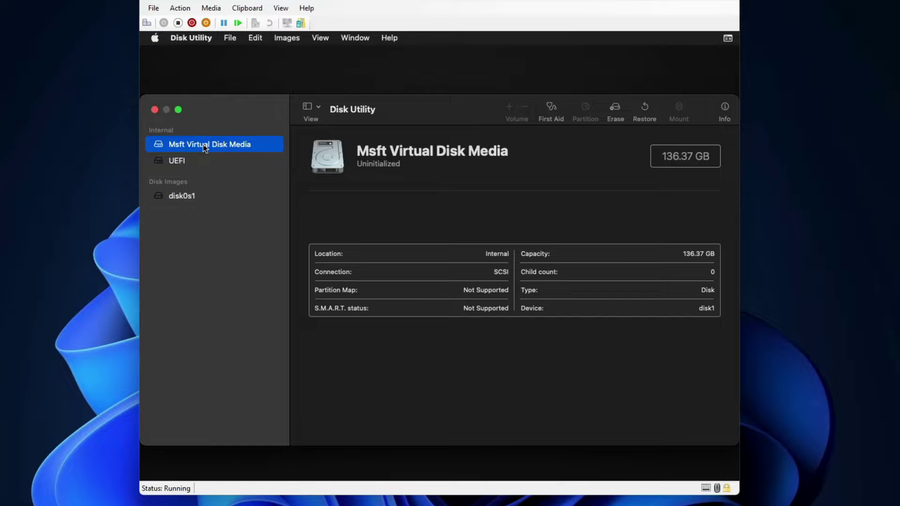
click(622, 112)
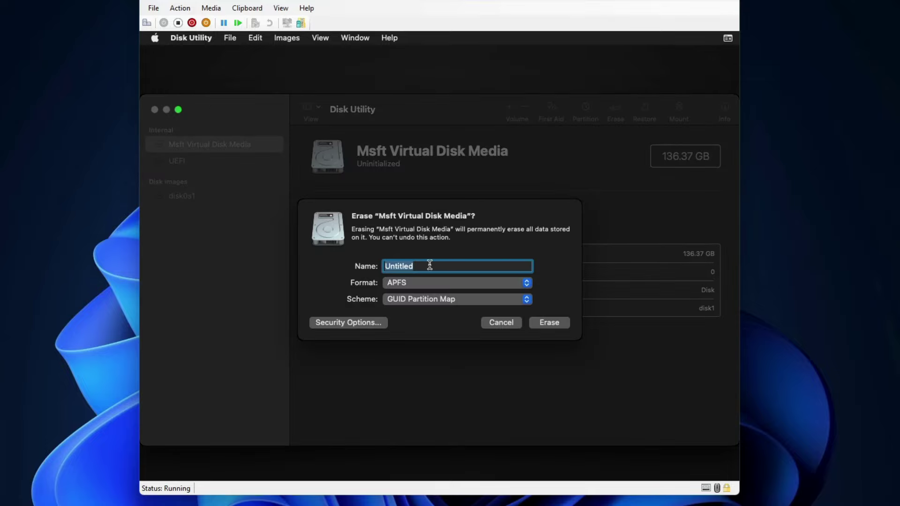
text(MacOS)
click(543, 327)
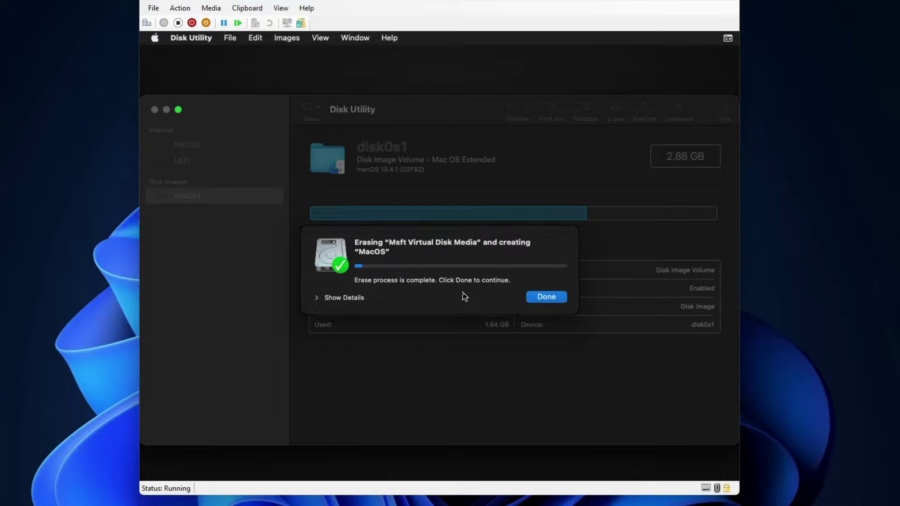
click(546, 298)
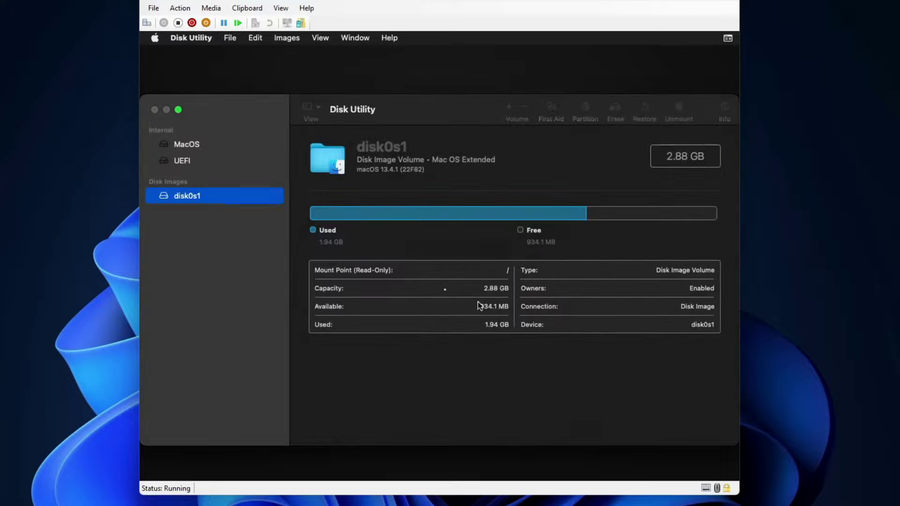
click(154, 109)
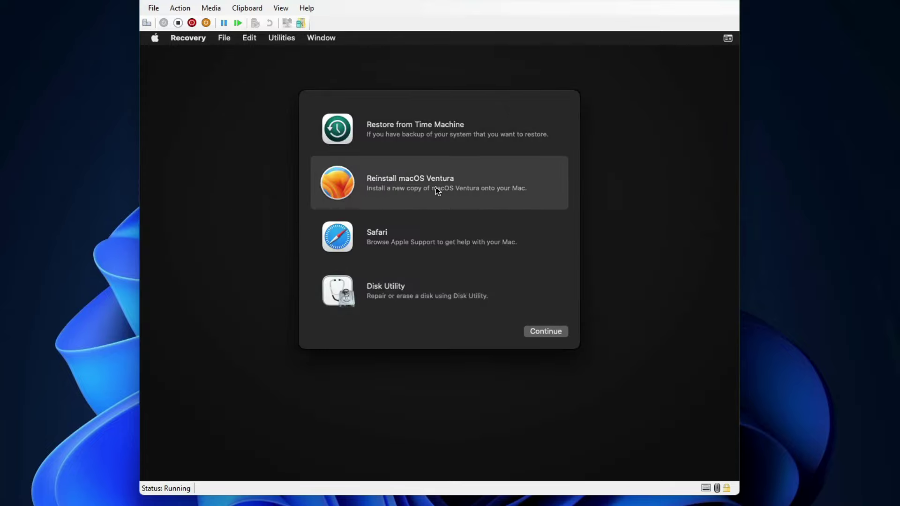
Step: Start Reinstall macOS Ventura, agreeing to the software license agreement and choosing the MacOS disk as the installation target
click(540, 331)
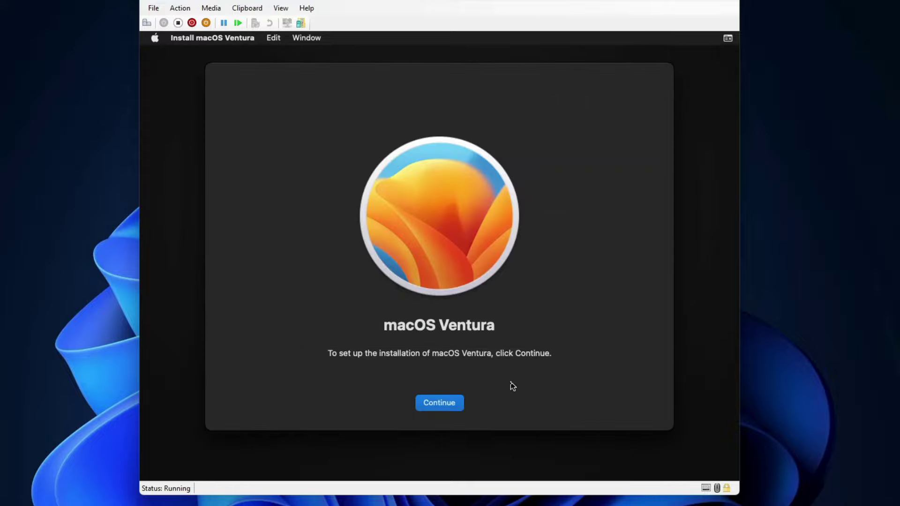
click(427, 403)
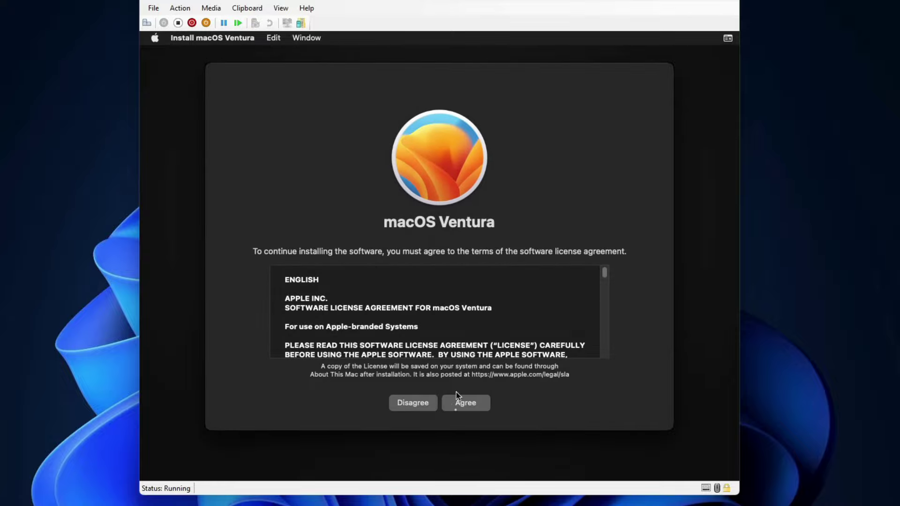
click(464, 402)
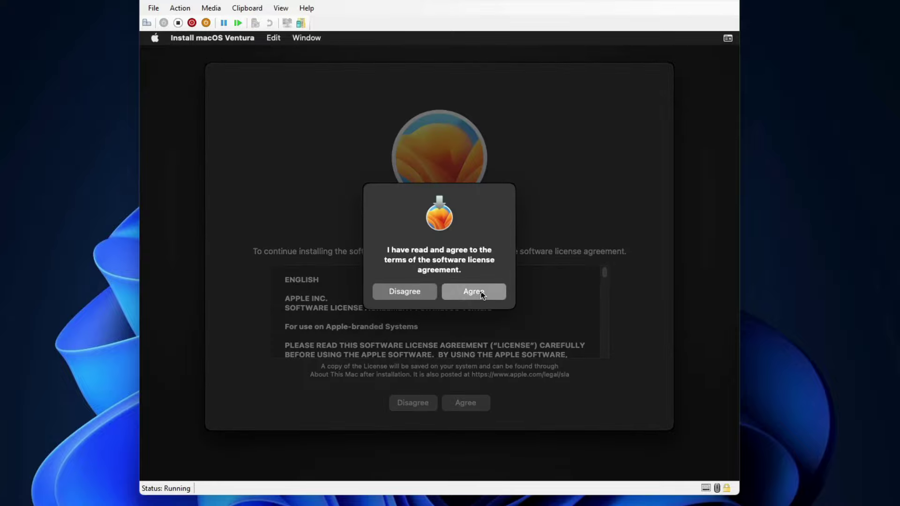
click(481, 292)
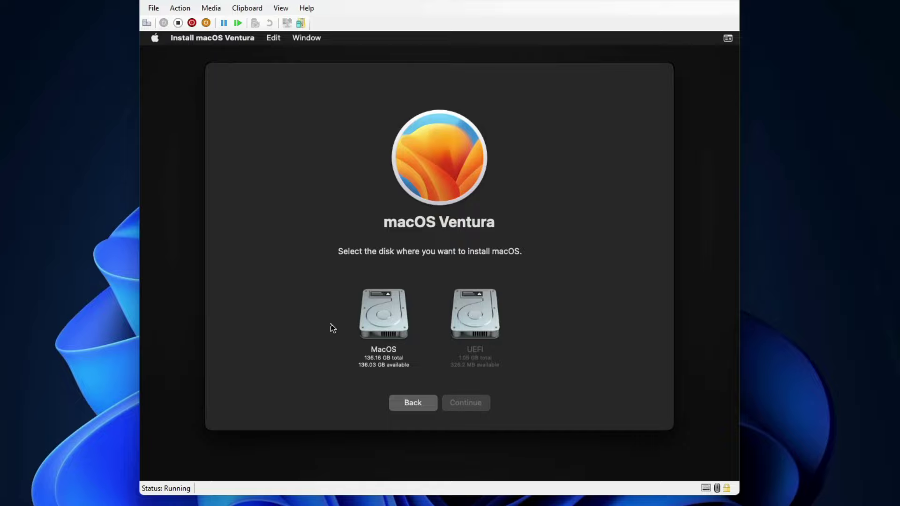
click(388, 328)
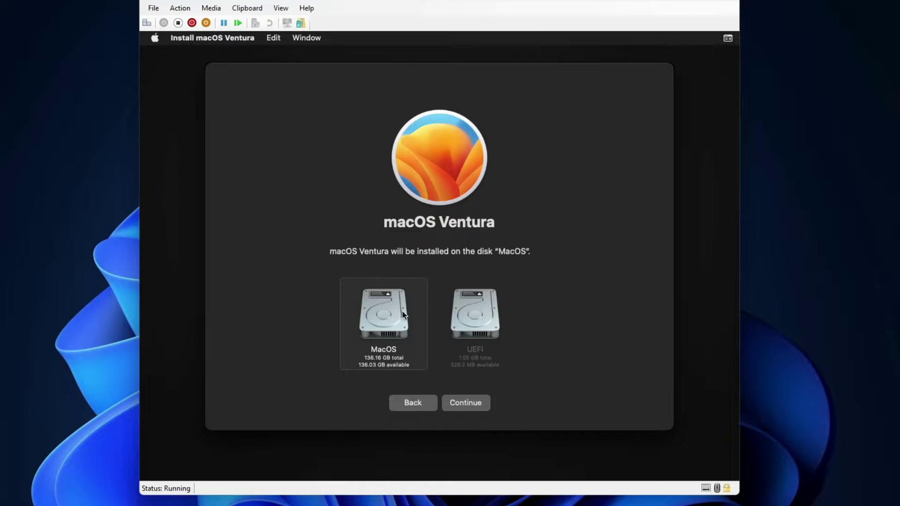
click(476, 409)
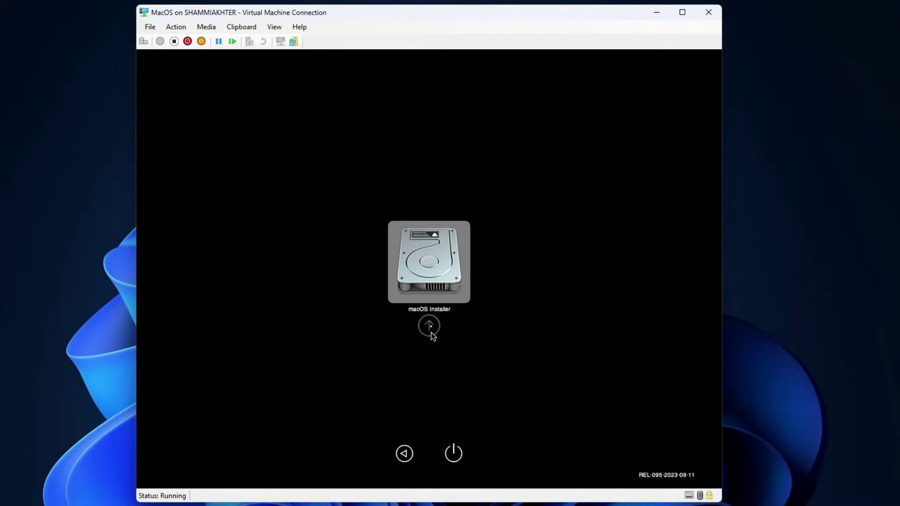
Step: Boot the virtual machine from the macOS Installer entry and complete the keyboard setup with the ANSI type
click(431, 333)
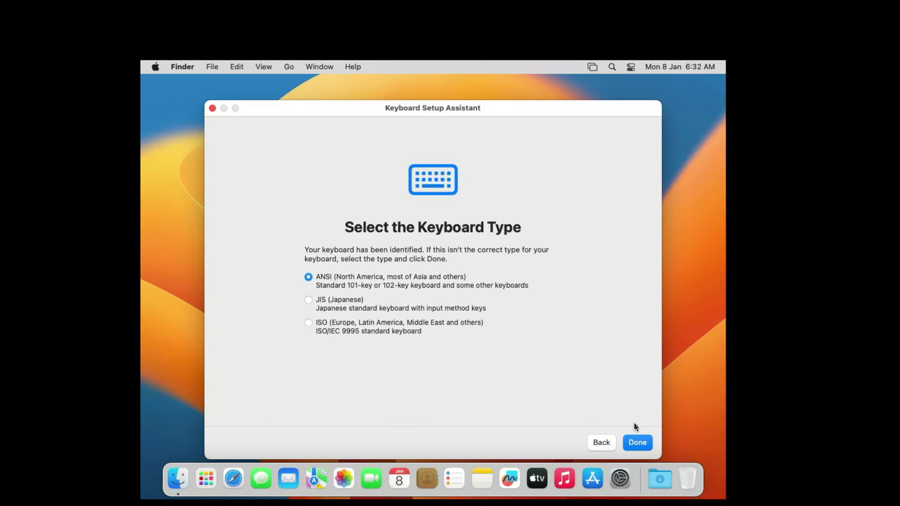
click(638, 442)
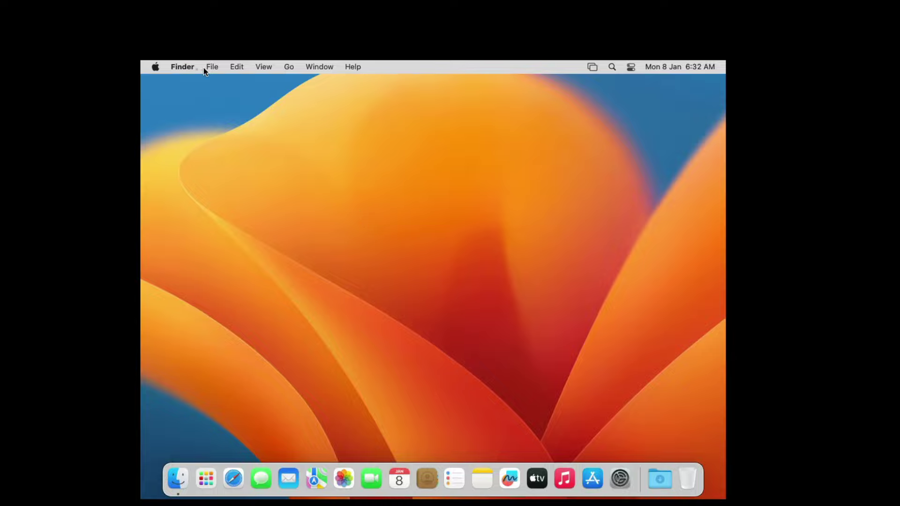
click(155, 67)
click(400, 244)
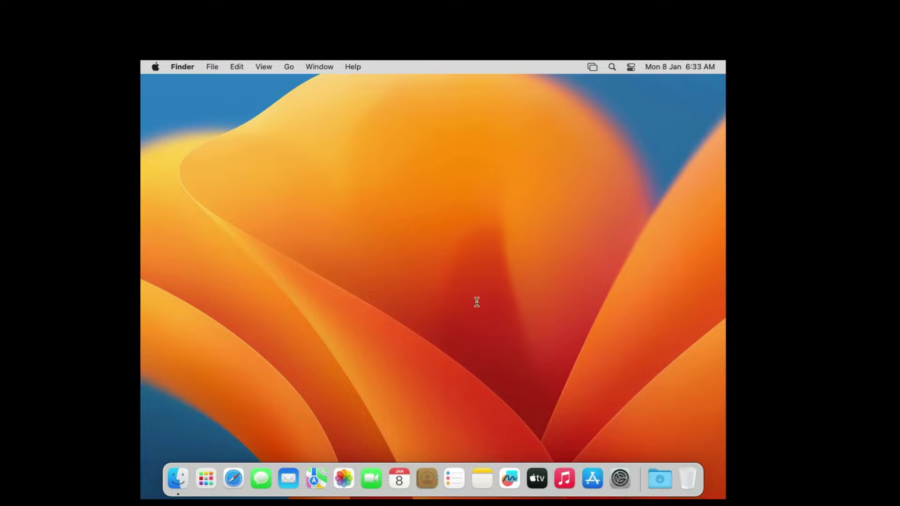